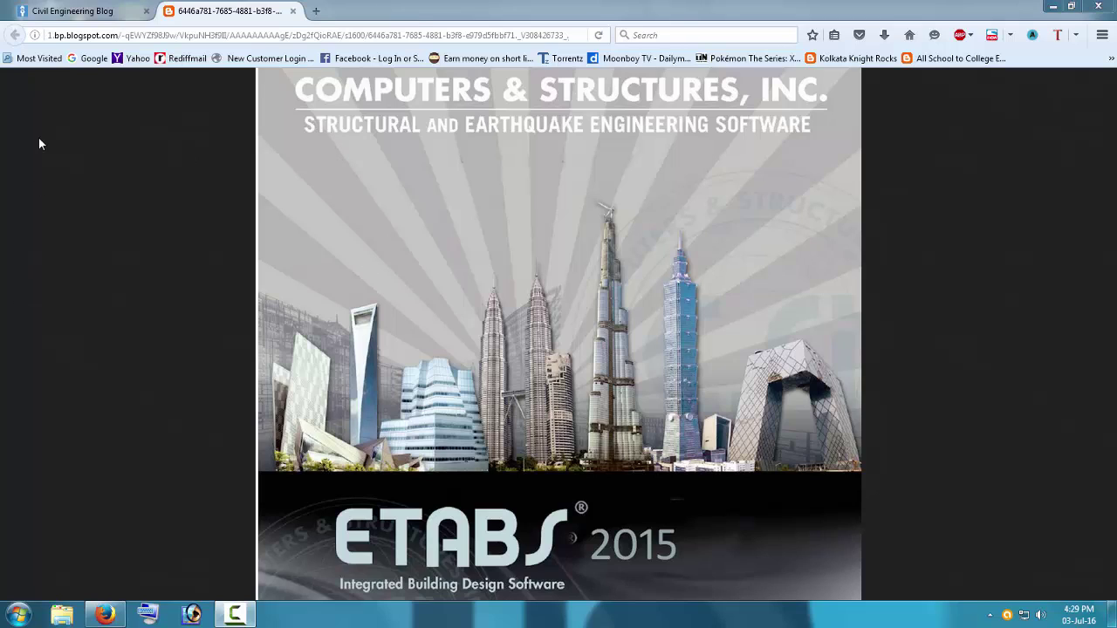
Step: Look through the Civil Engineering Blog home page, from the featured articles down to the recent posts
click(71, 12)
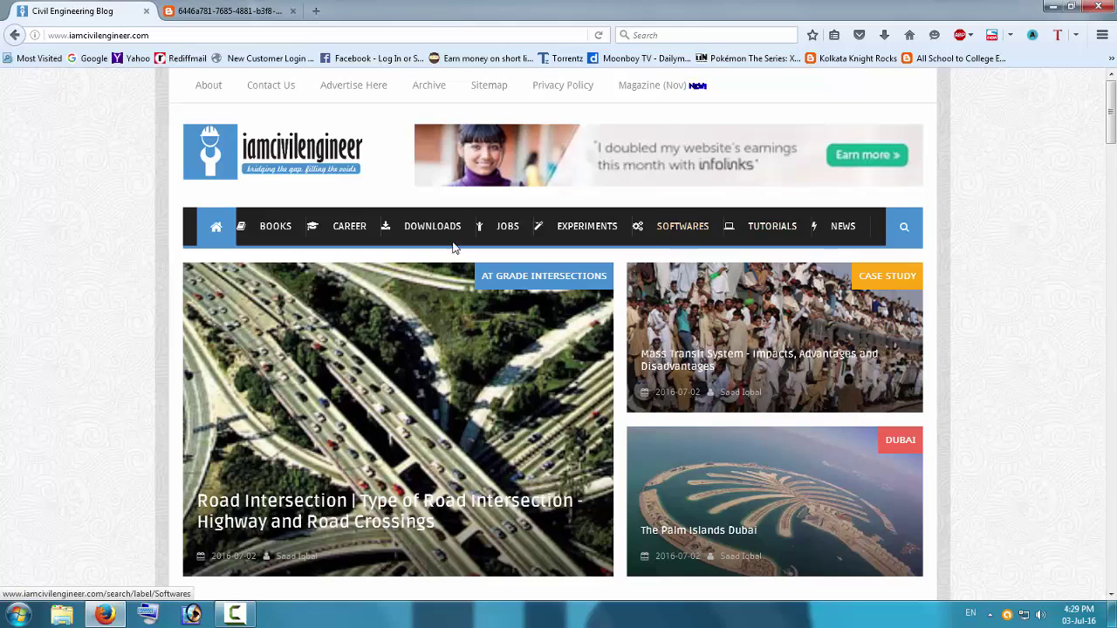
scroll(122, 349, down, 5)
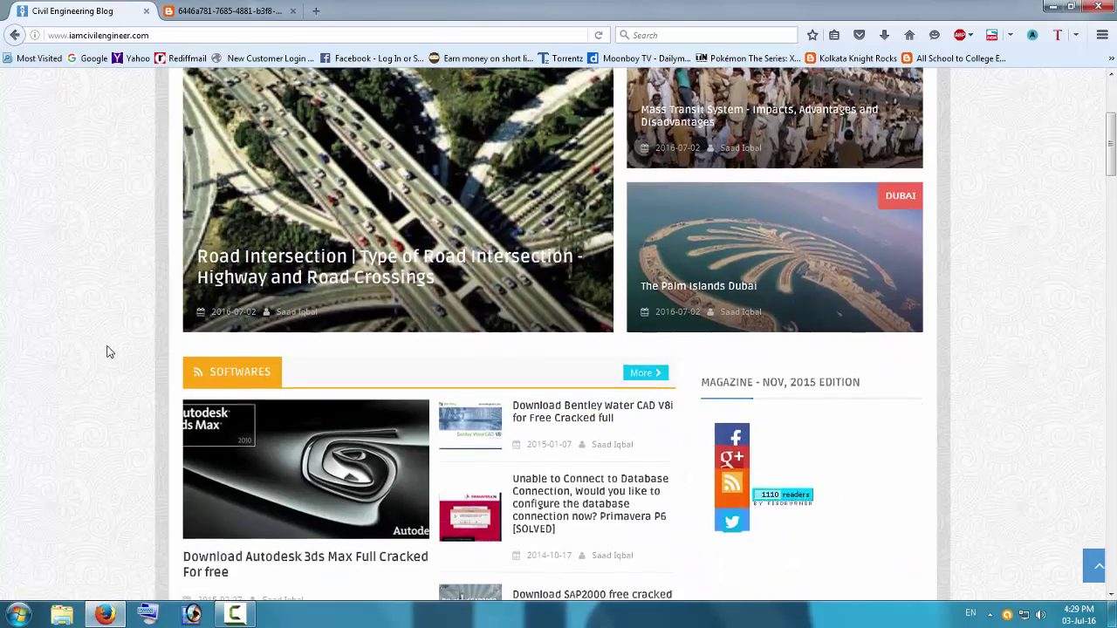
scroll(110, 352, down, 9)
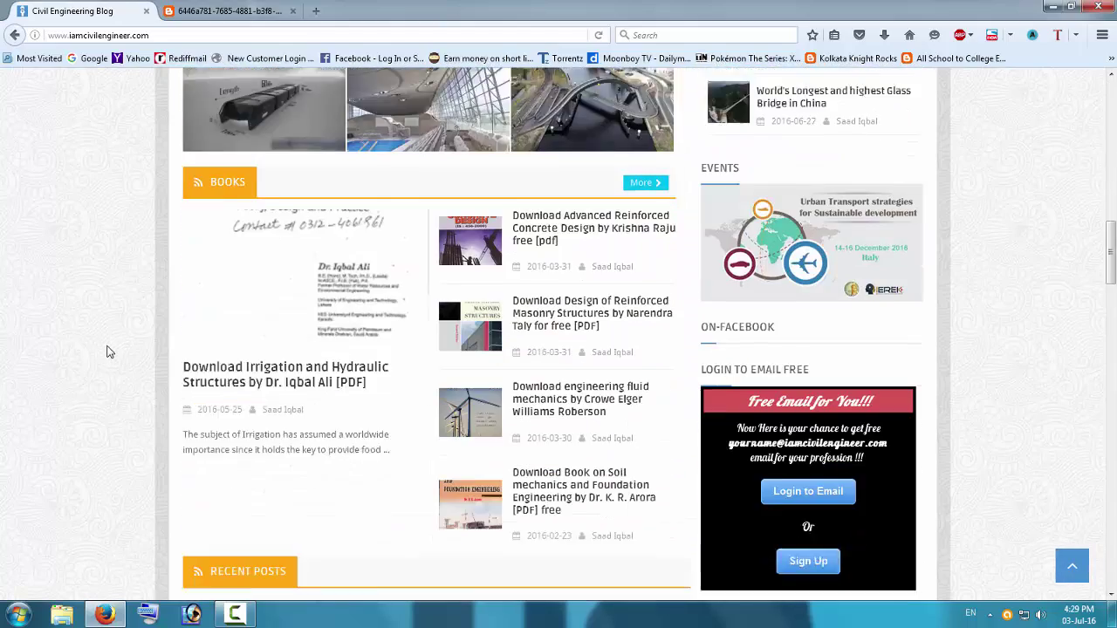
scroll(110, 352, down, 2)
scroll(110, 352, down, 3)
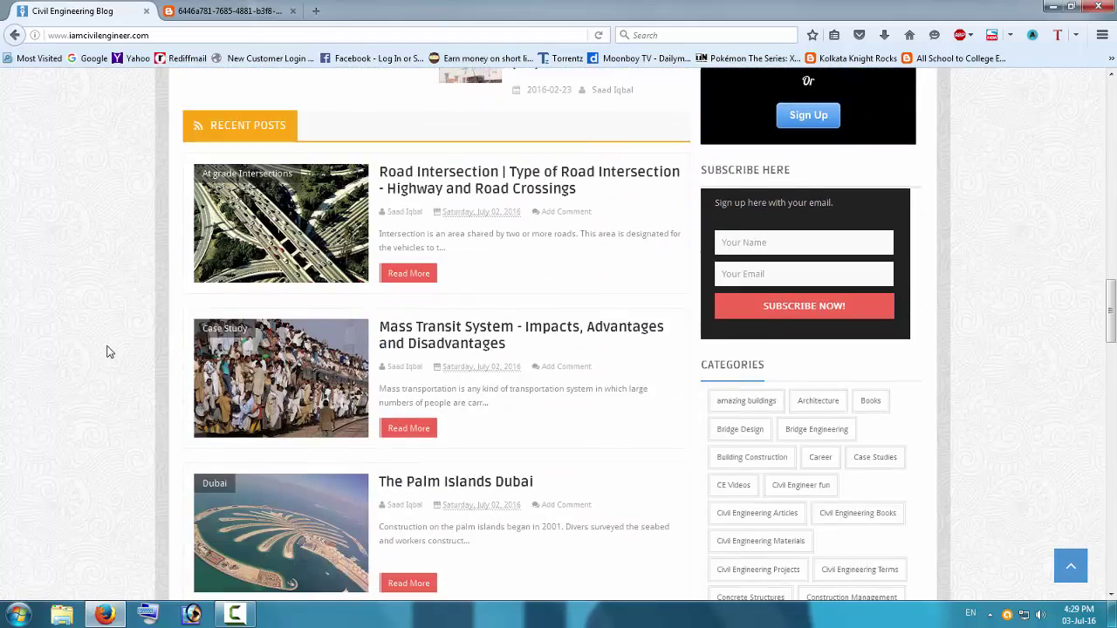
scroll(110, 352, down, 2)
scroll(110, 351, up, 7)
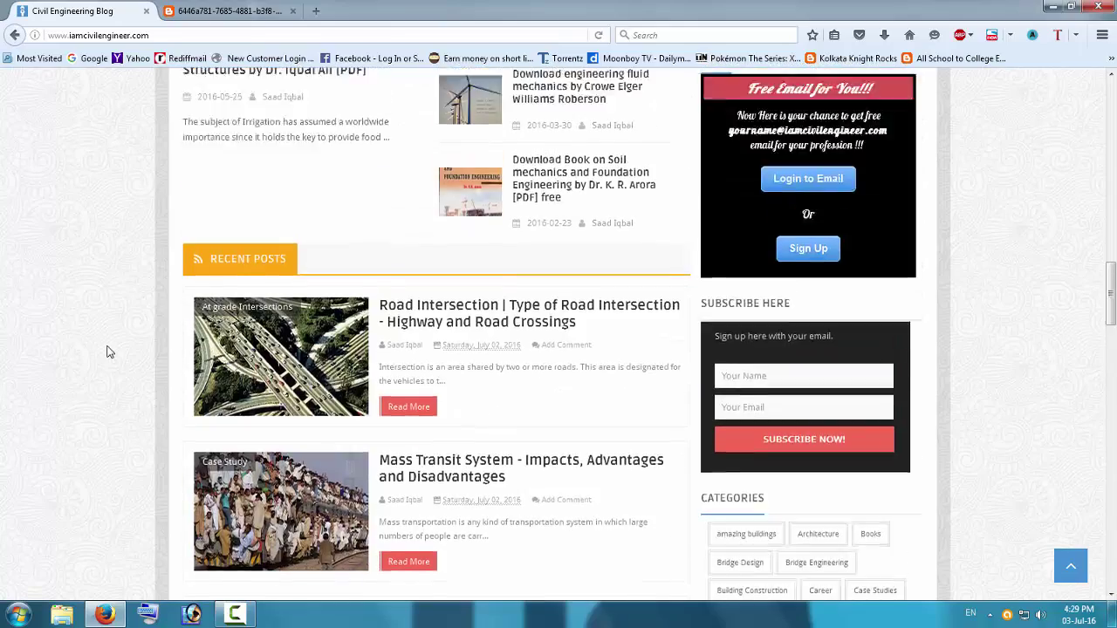
scroll(110, 352, up, 8)
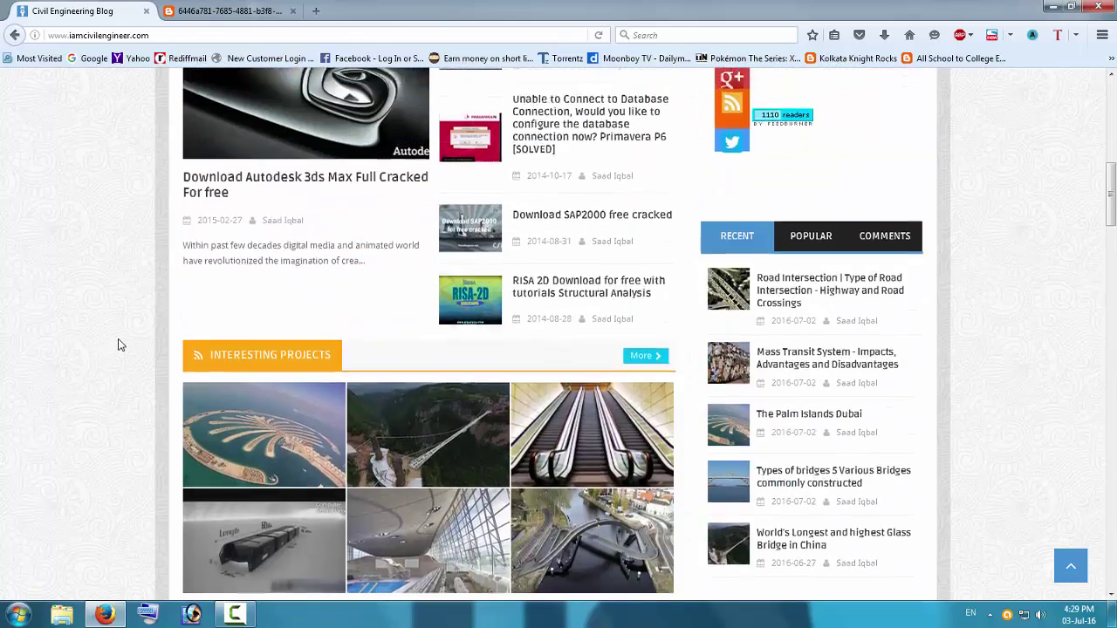
scroll(118, 345, up, 6)
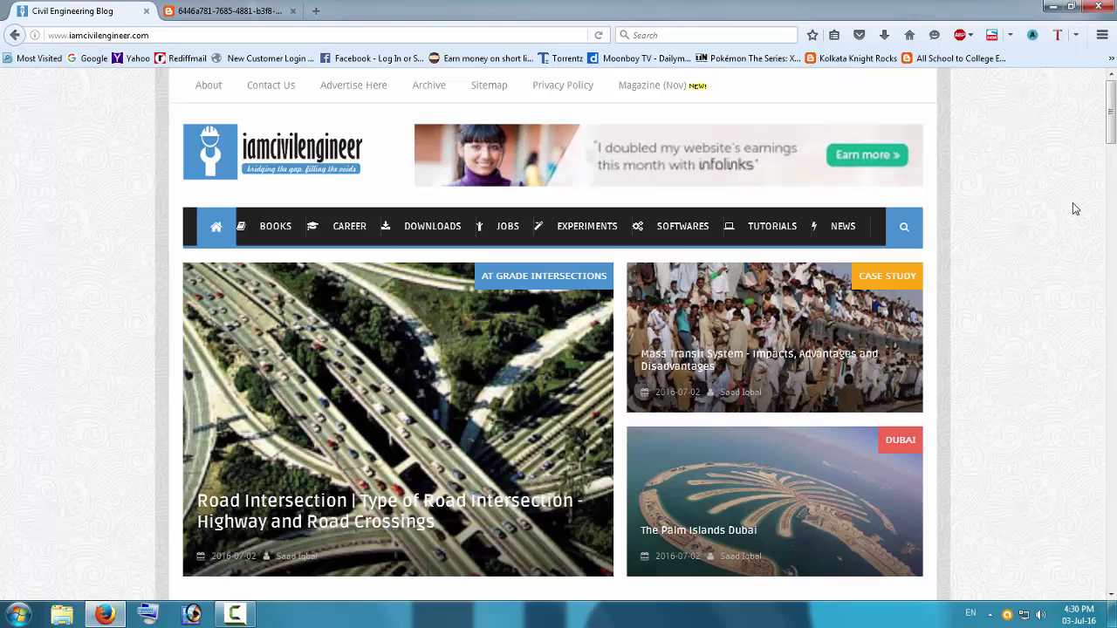
Step: Minimize the browser and try to start ETABS 2015 from the desktop
click(1053, 9)
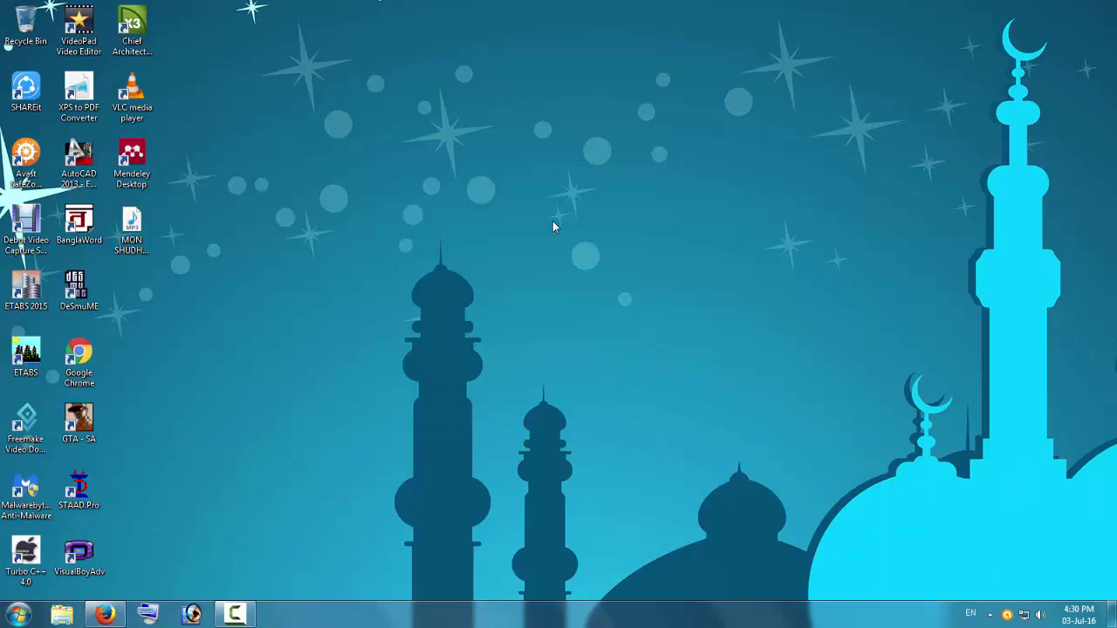
double_click(23, 301)
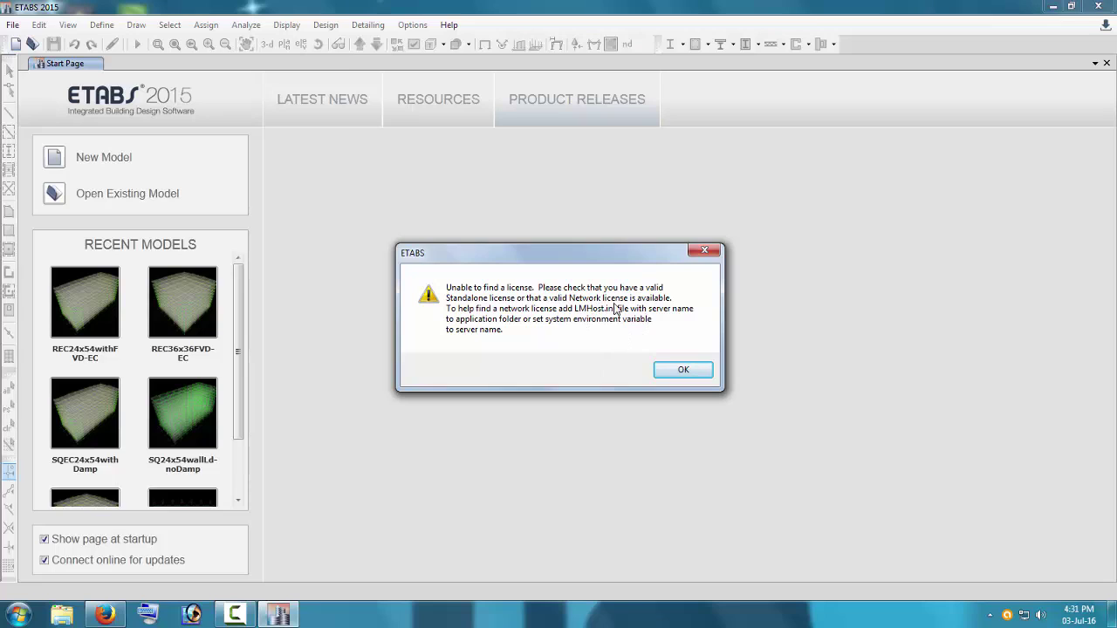
click(676, 374)
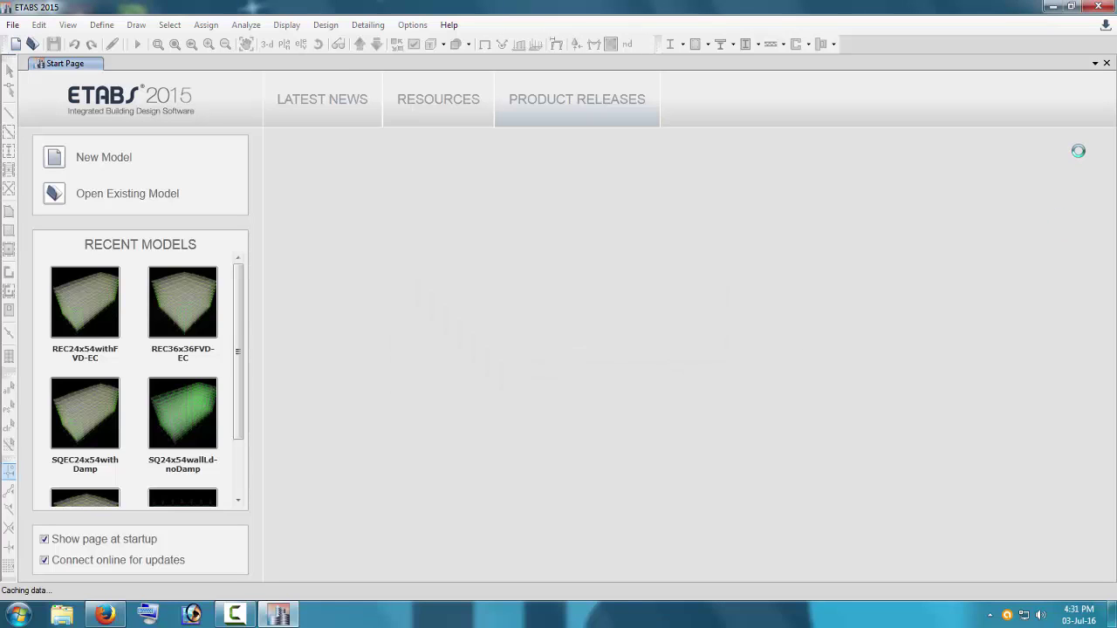
Step: Set the computer's system date back to July 3, 2015, and relaunch ETABS 2015
click(1075, 620)
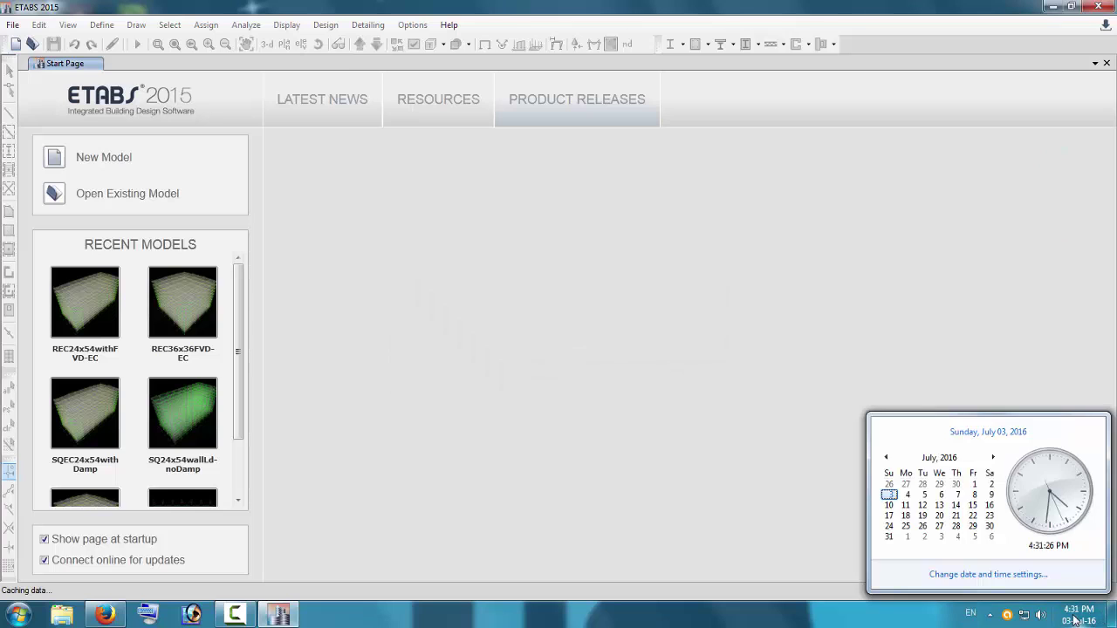
click(985, 574)
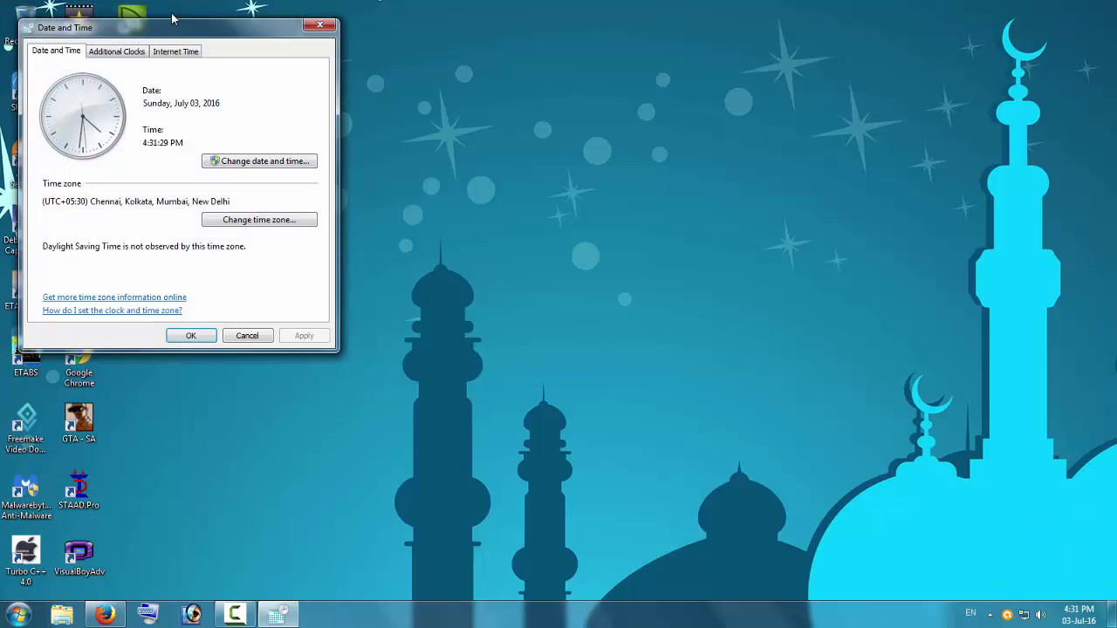
drag(172, 38, 485, 93)
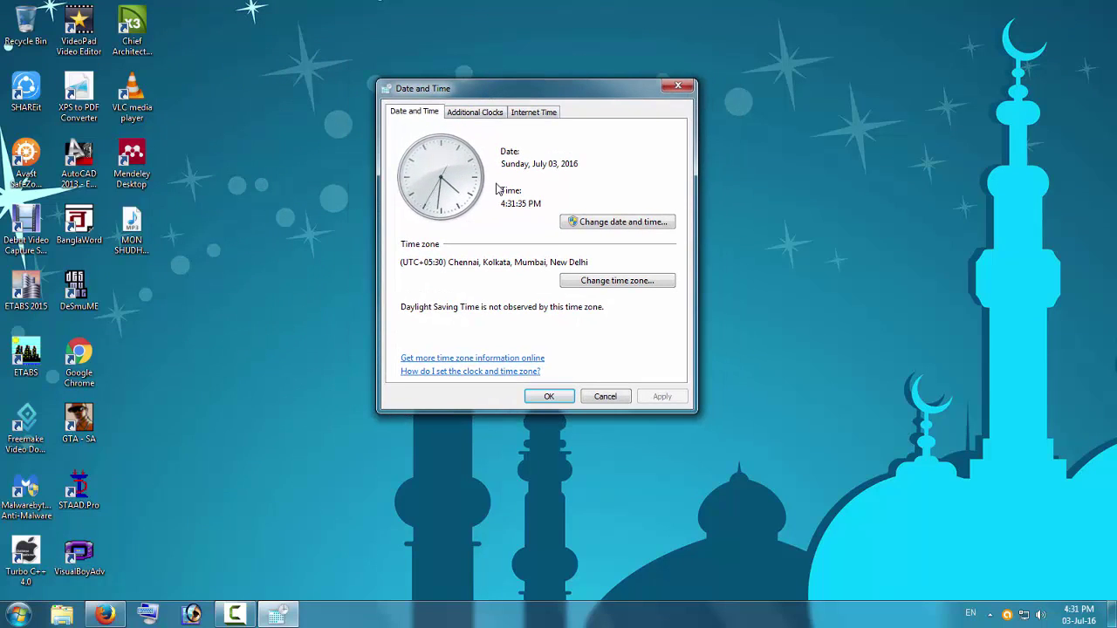
click(613, 223)
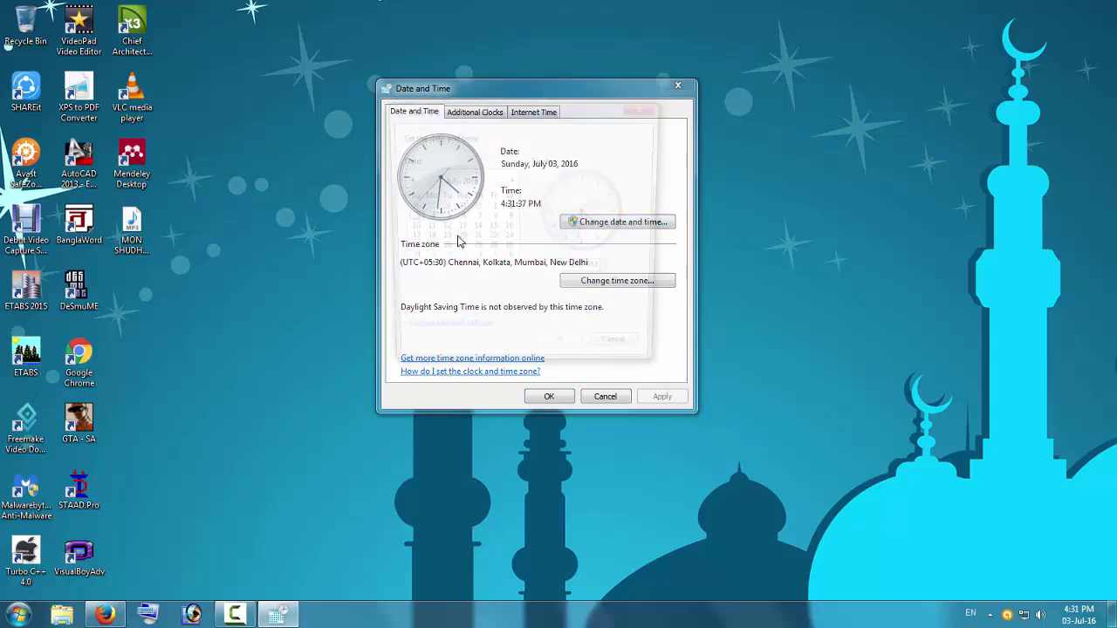
click(452, 181)
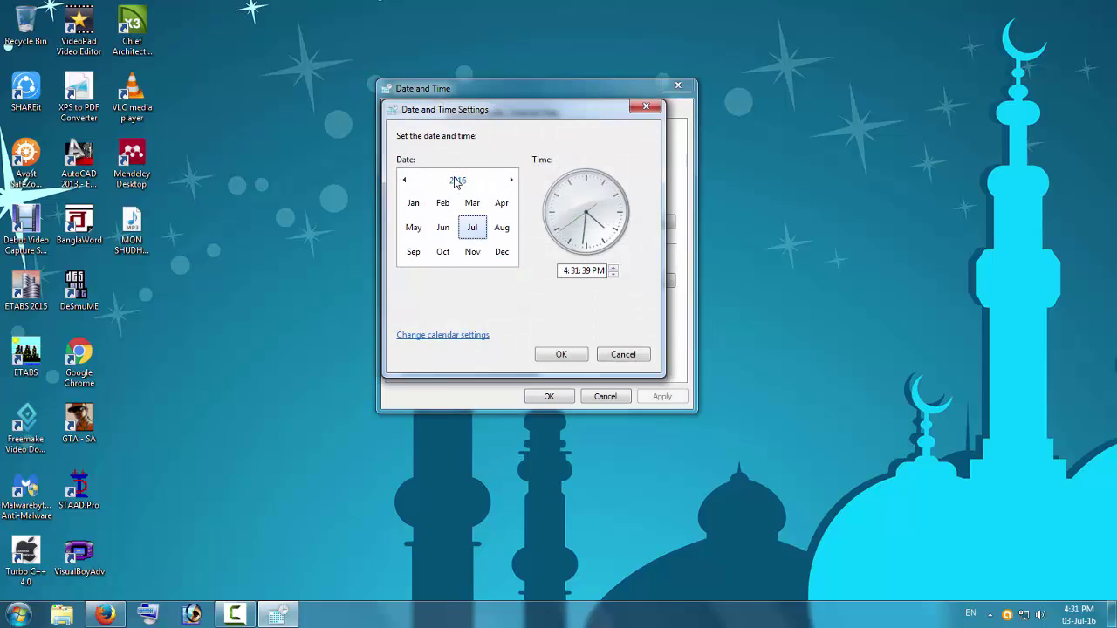
click(460, 181)
click(472, 227)
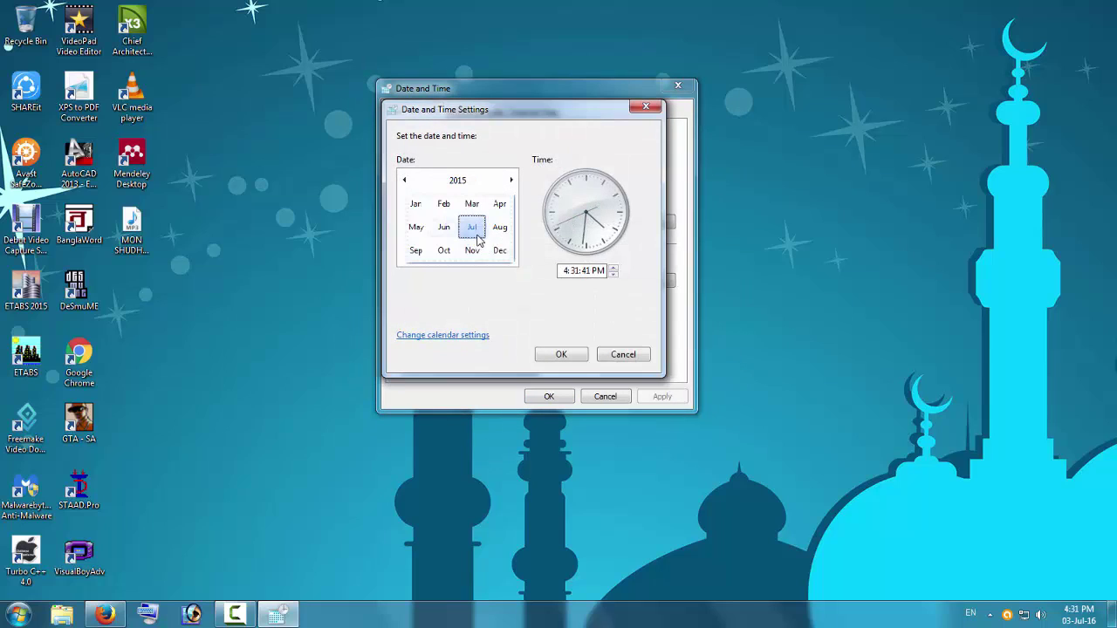
click(568, 355)
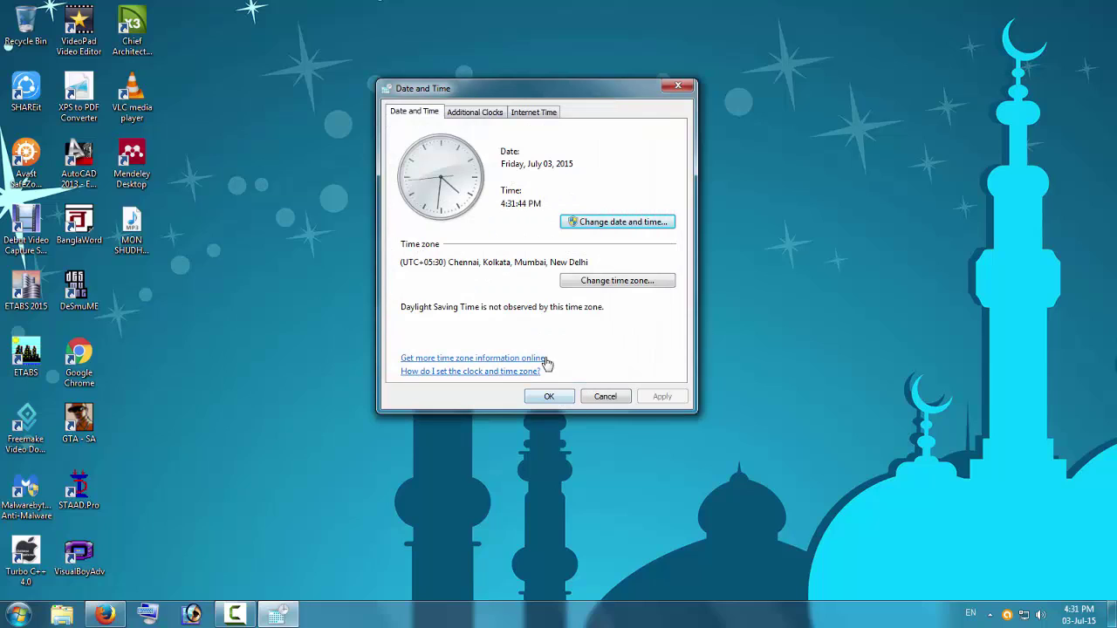
click(562, 396)
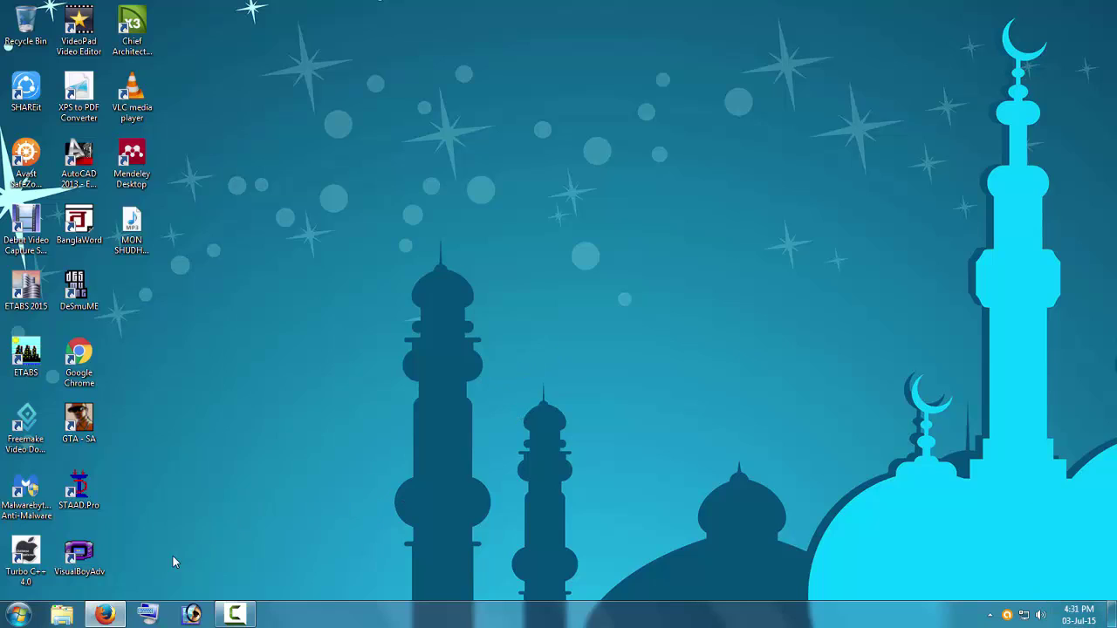
double_click(26, 288)
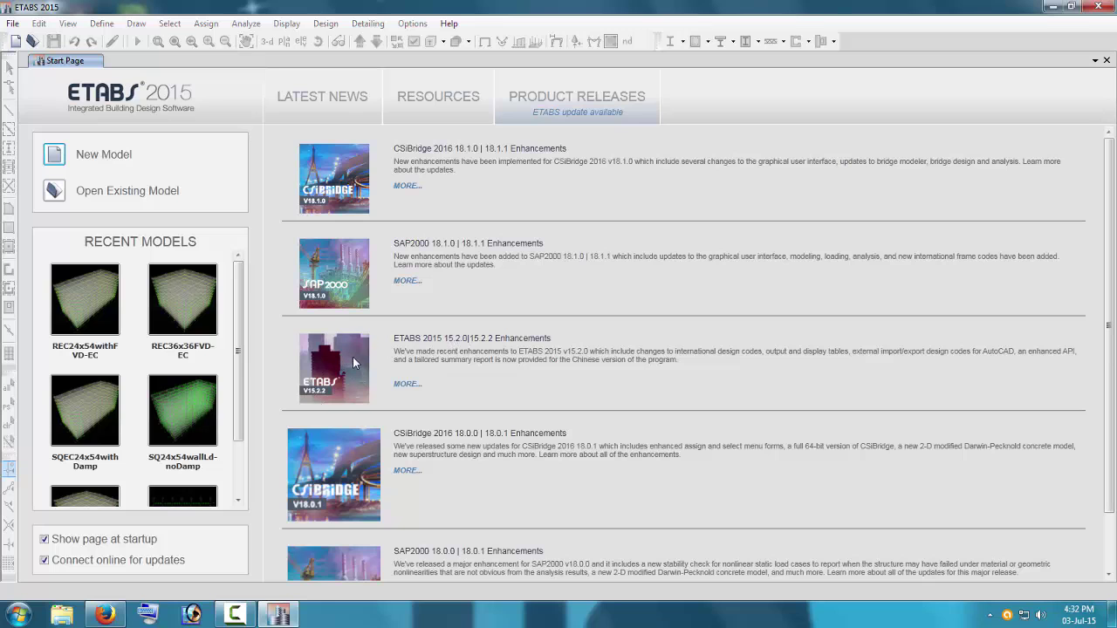
Step: Look over the Latest News and Resources sections of the start page
click(337, 99)
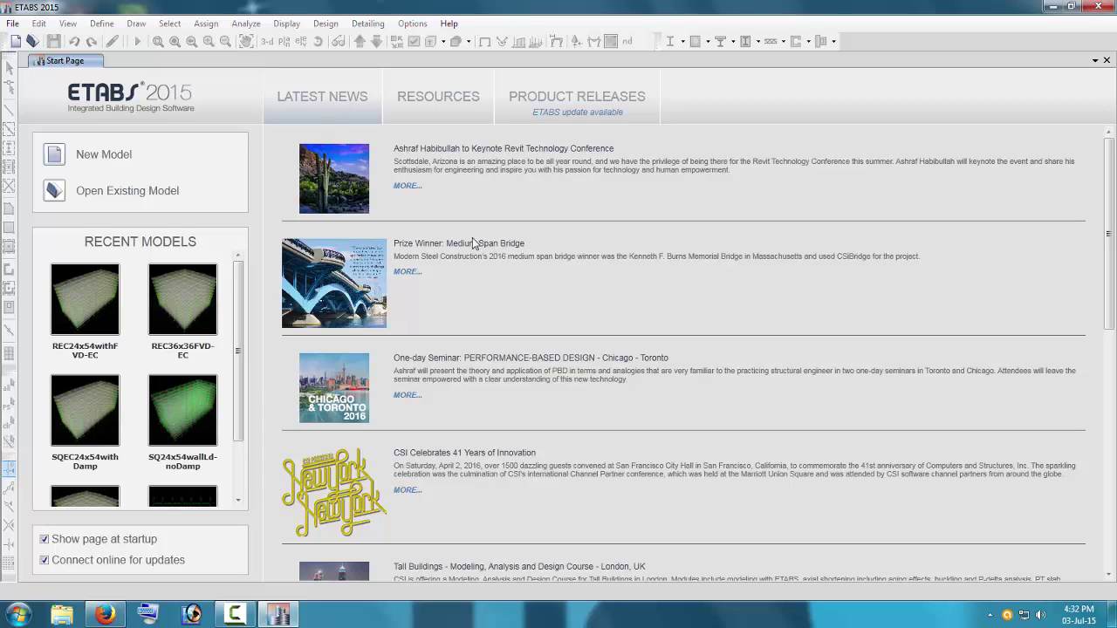
scroll(546, 382, down, 4)
scroll(546, 381, up, 4)
click(439, 110)
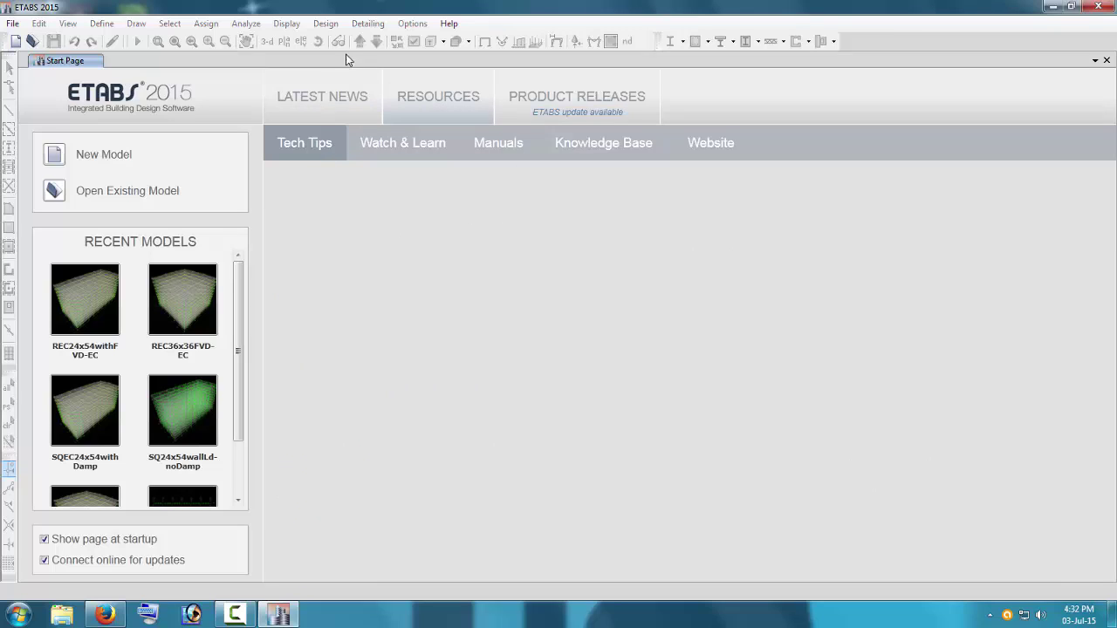
click(334, 109)
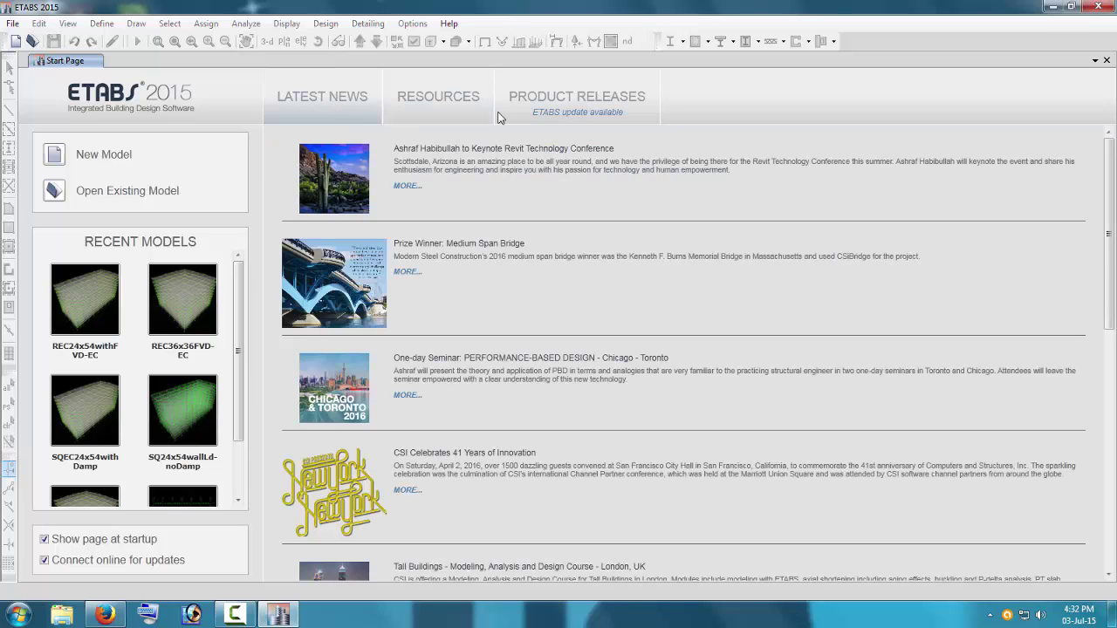
Step: View the Watch & Learn, Manuals and Knowledge Base resources, and close the Knowledge Base page
click(451, 97)
click(385, 147)
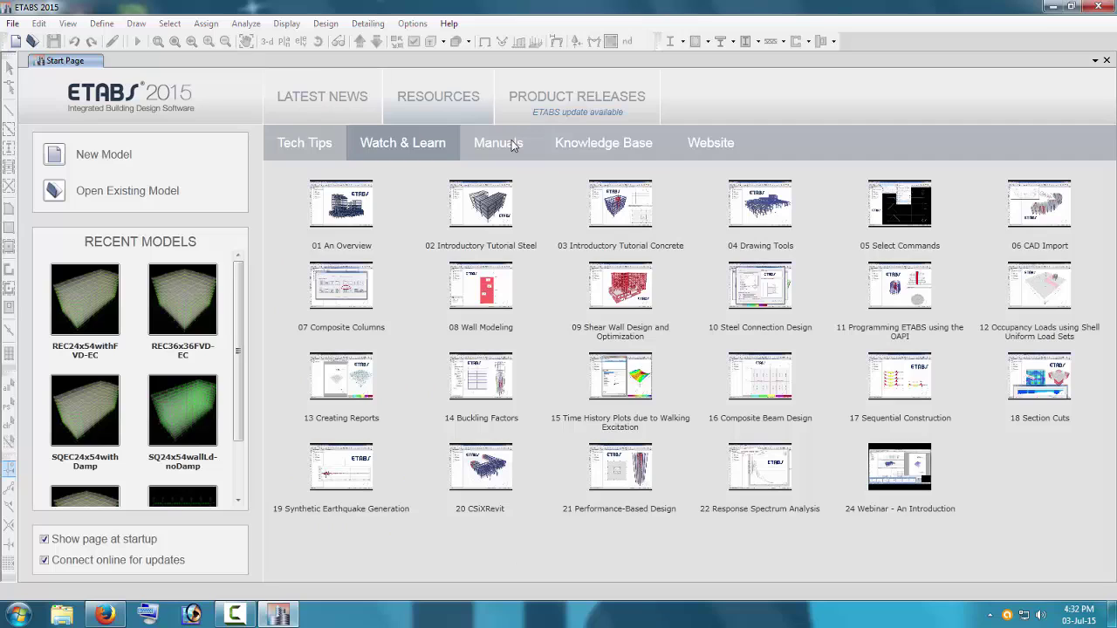
click(506, 144)
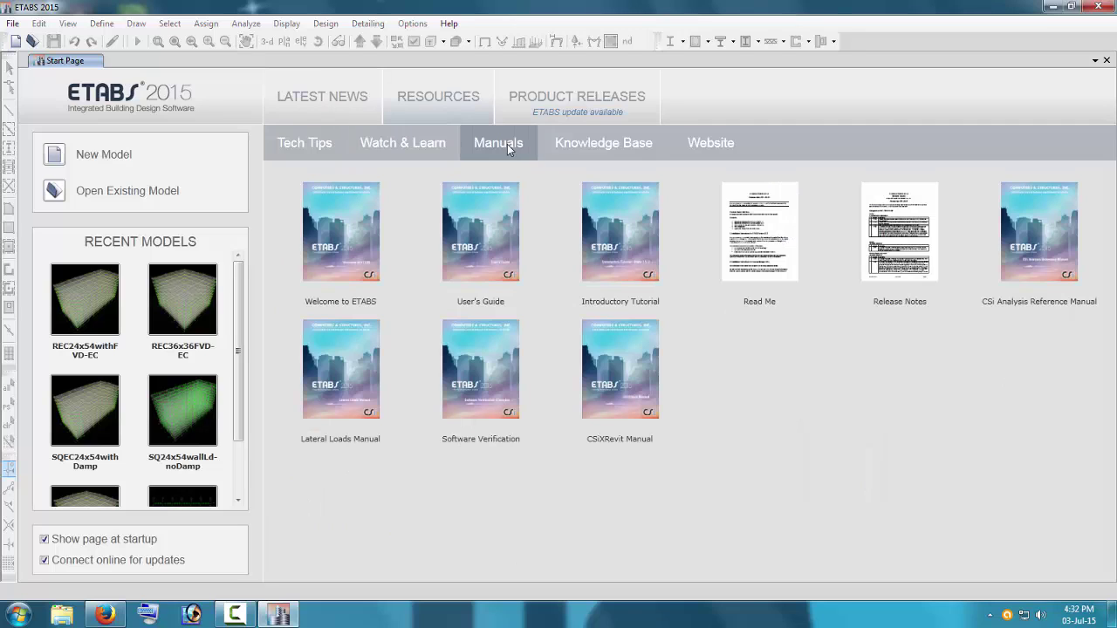
click(614, 144)
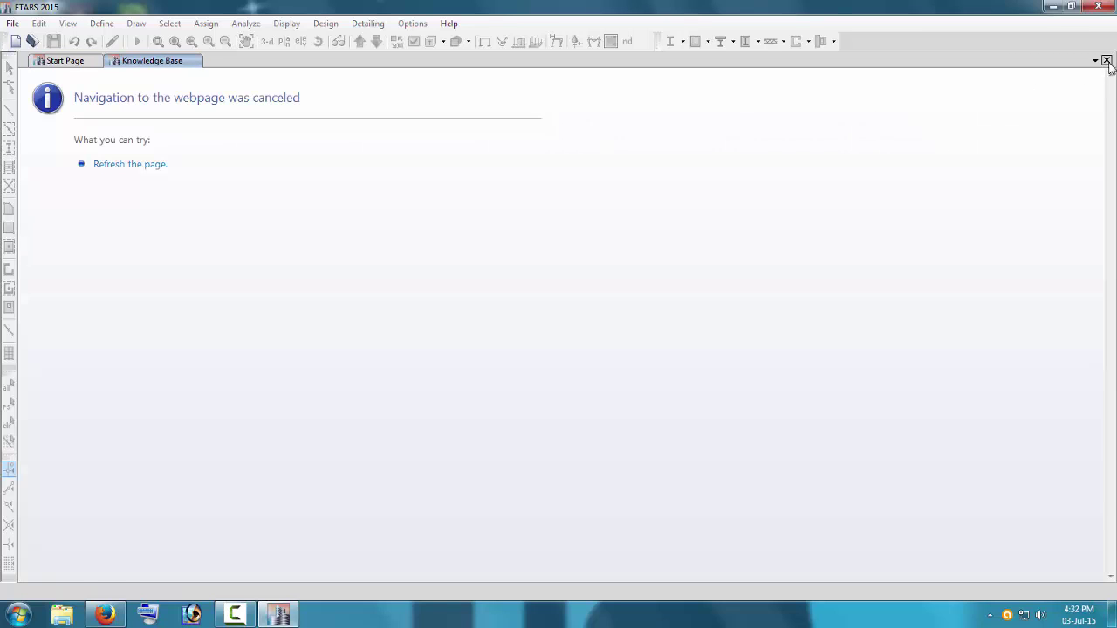
click(1107, 60)
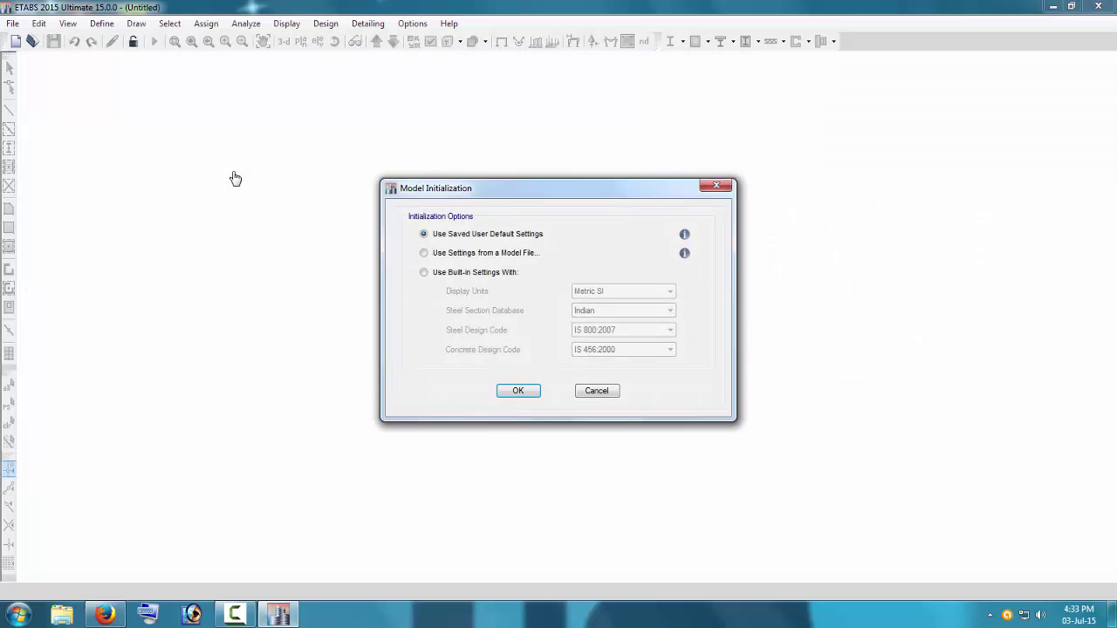
Step: Initialize a new model using built-in settings with Metric SI display units and the Indian steel section database
drag(406, 199, 351, 173)
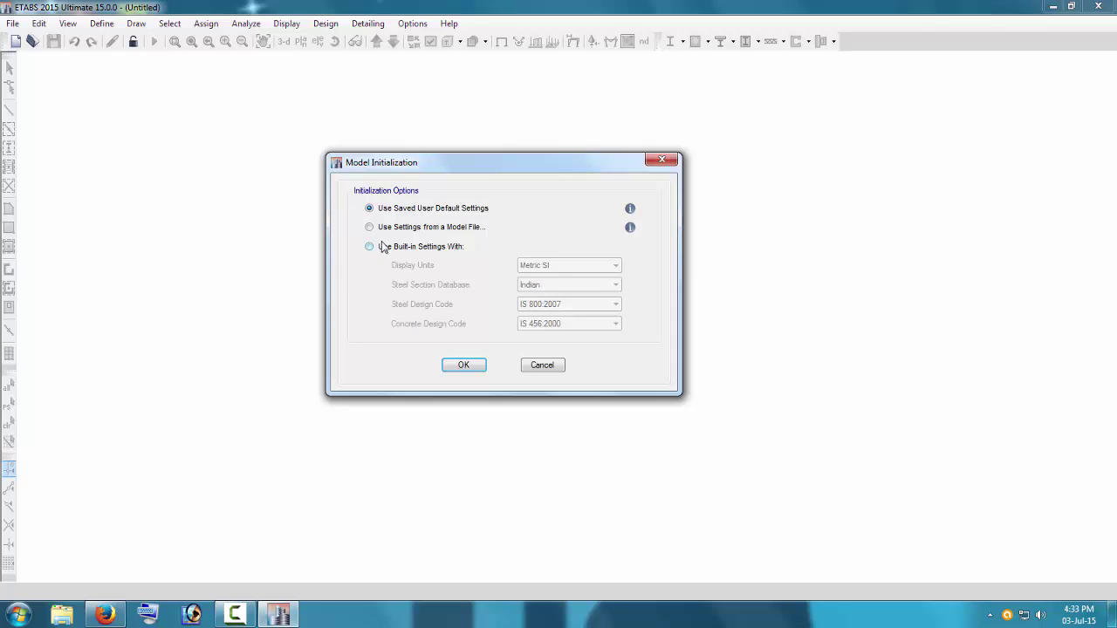
drag(406, 171, 360, 162)
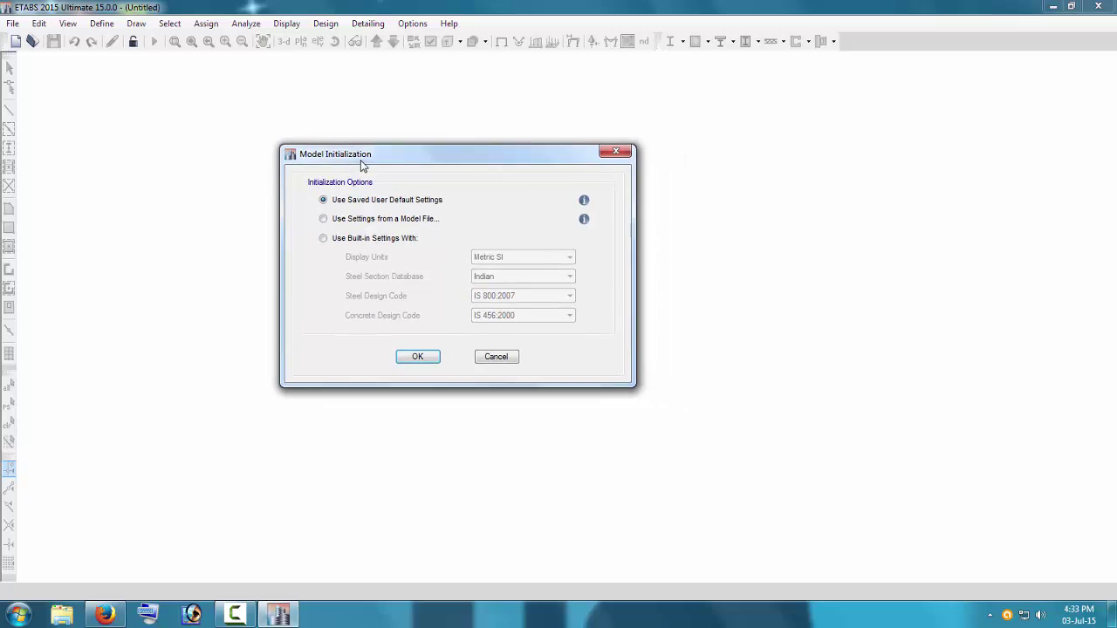
click(349, 239)
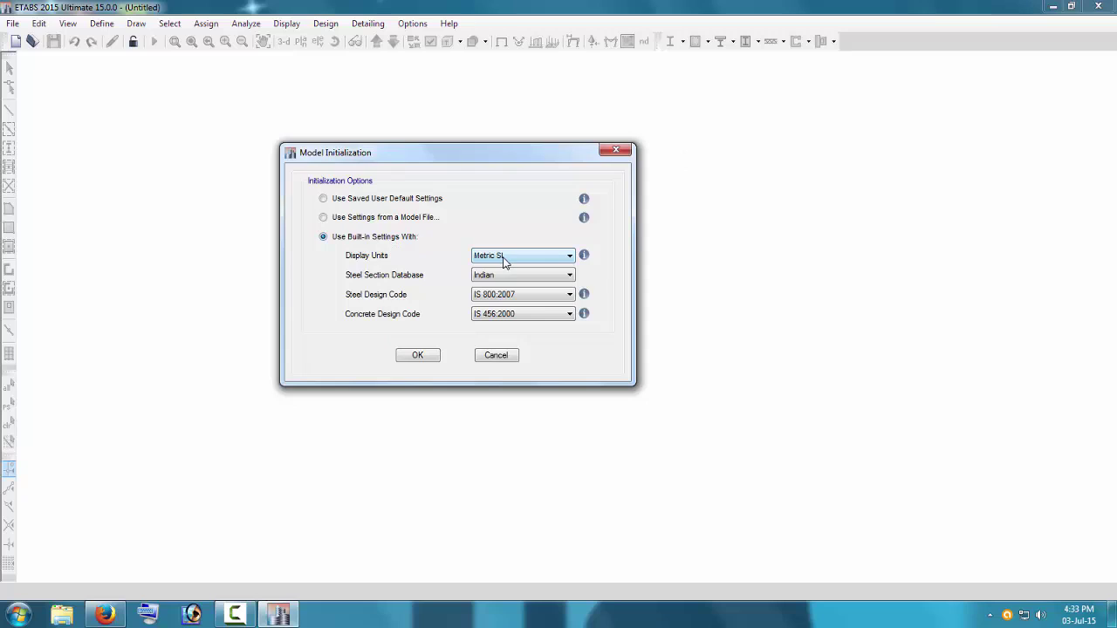
click(534, 262)
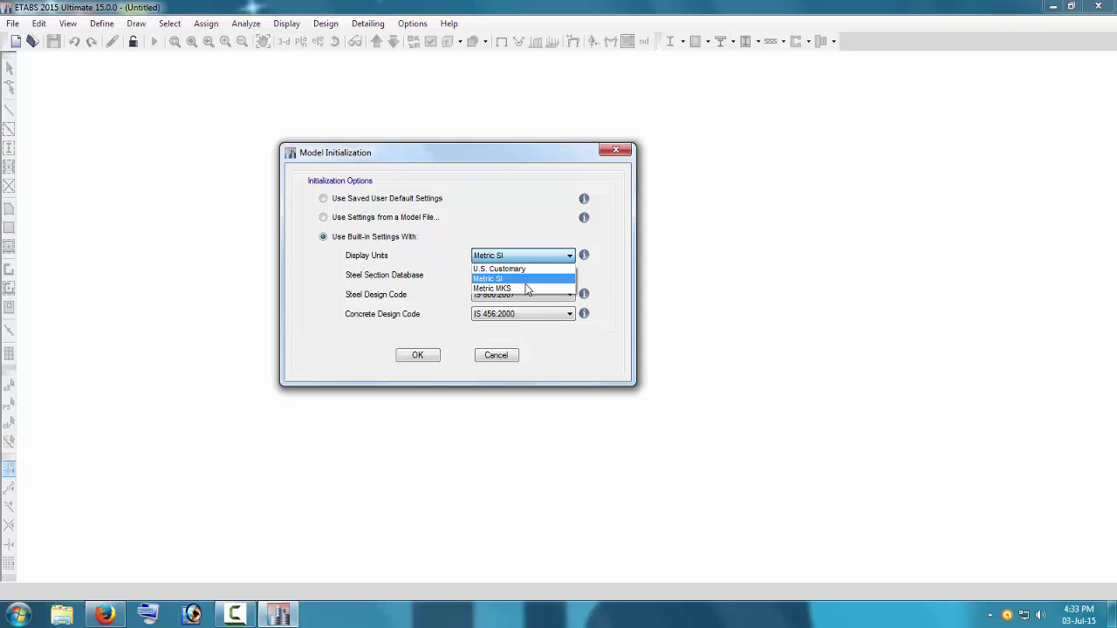
click(524, 281)
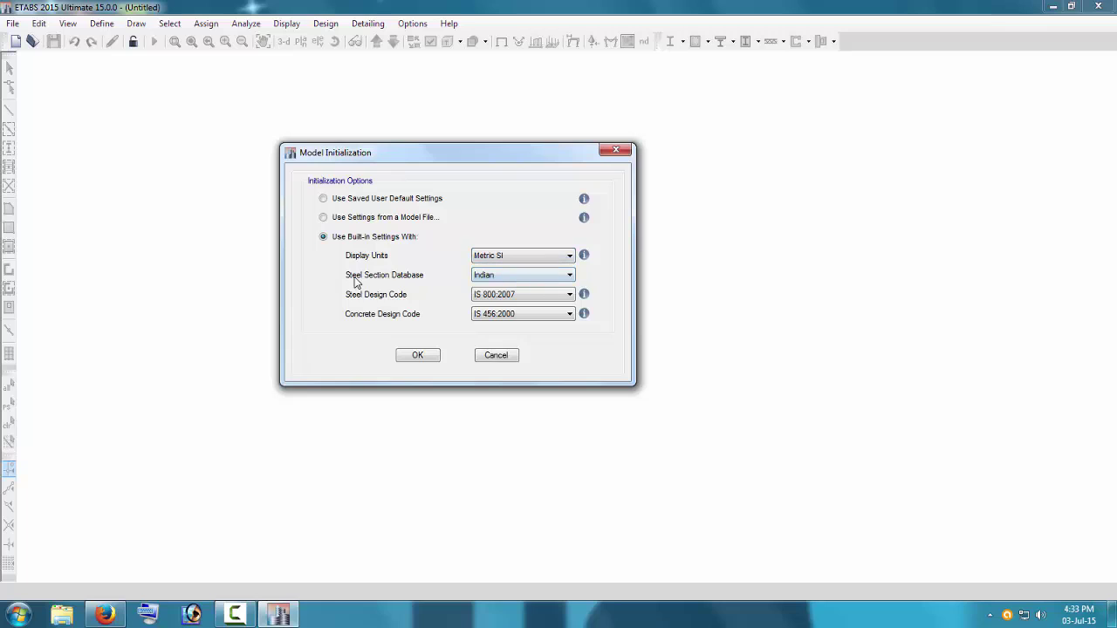
click(504, 275)
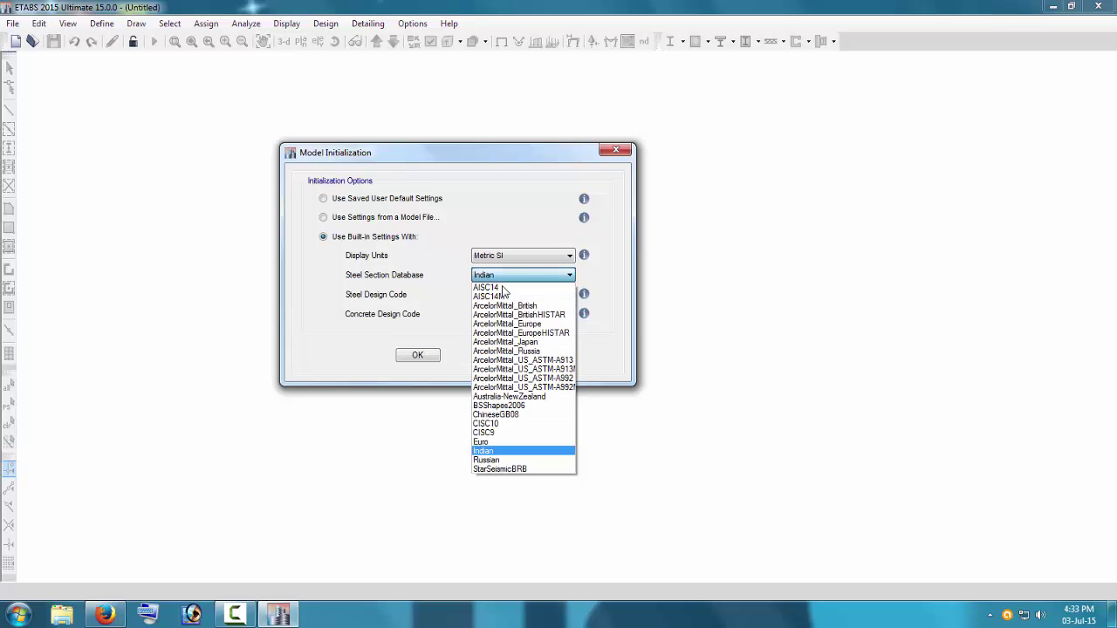
click(497, 451)
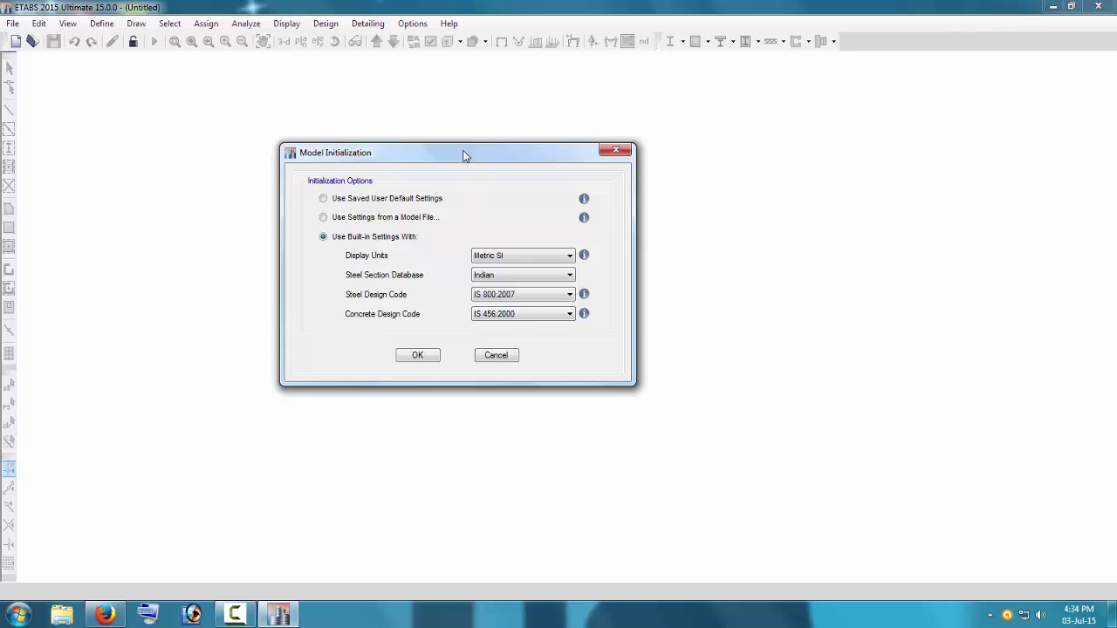
mouse_move(463, 152)
mouse_down()
mouse_move(563, 141)
mouse_move(467, 146)
mouse_up()
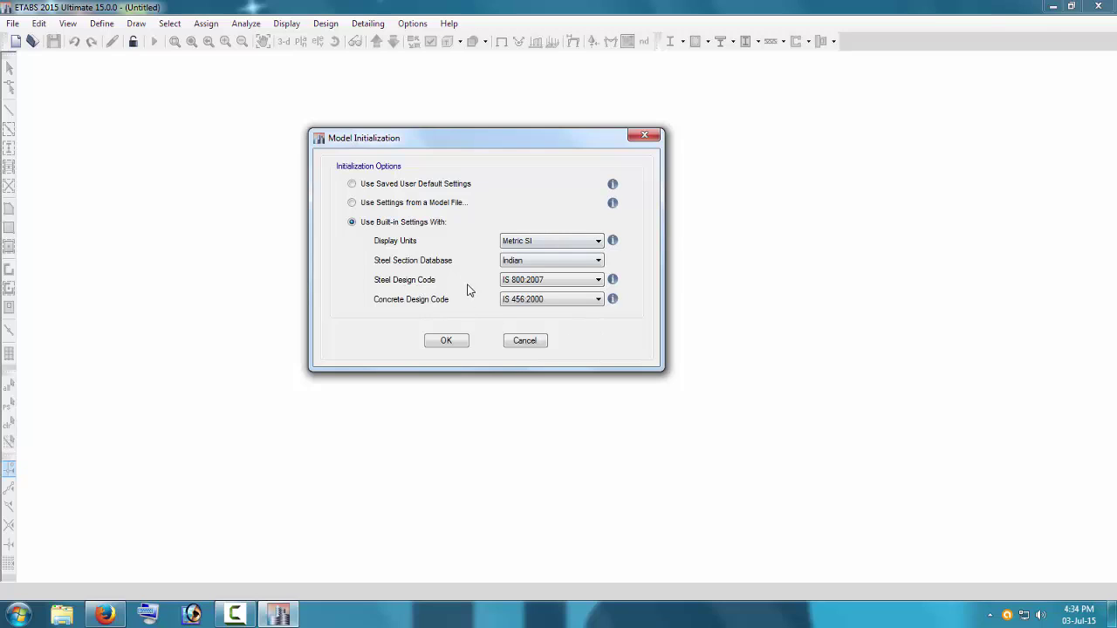
click(445, 342)
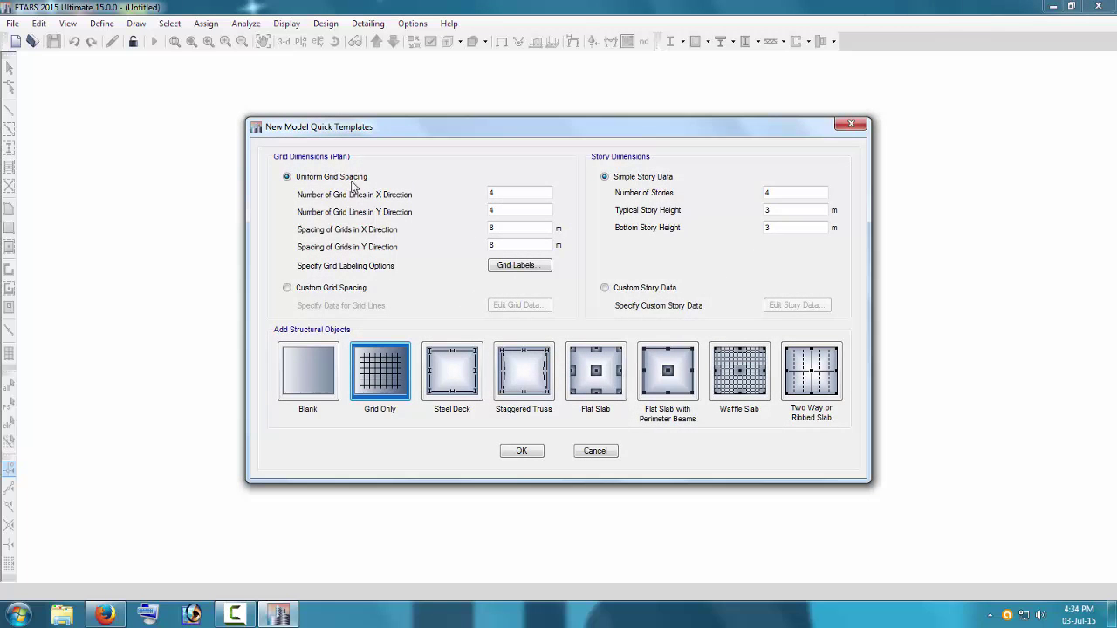
Step: Define the plan grid with uniform spacing, using 3 grid lines in the X direction and 2 in the Y direction
mouse_move(427, 139)
mouse_down()
mouse_move(527, 132)
mouse_move(432, 137)
mouse_up()
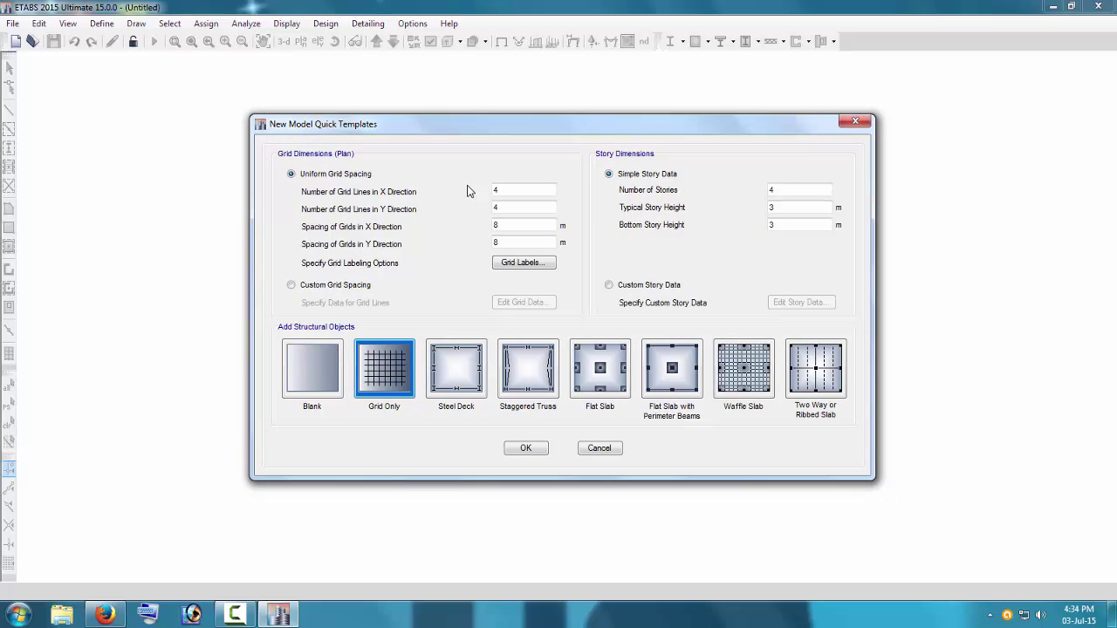
click(308, 287)
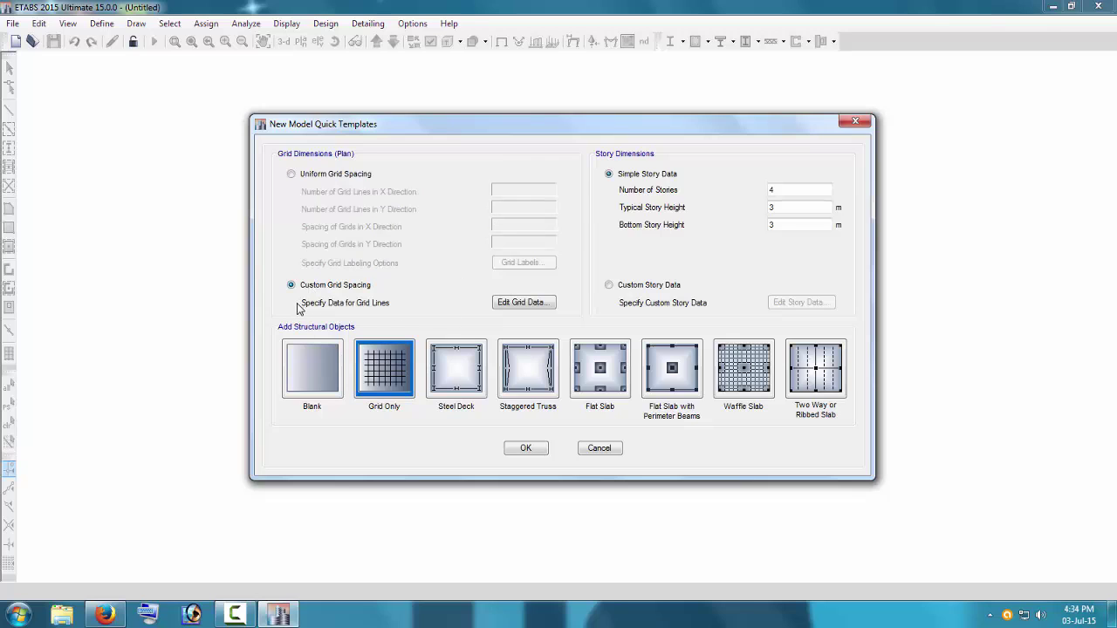
click(333, 175)
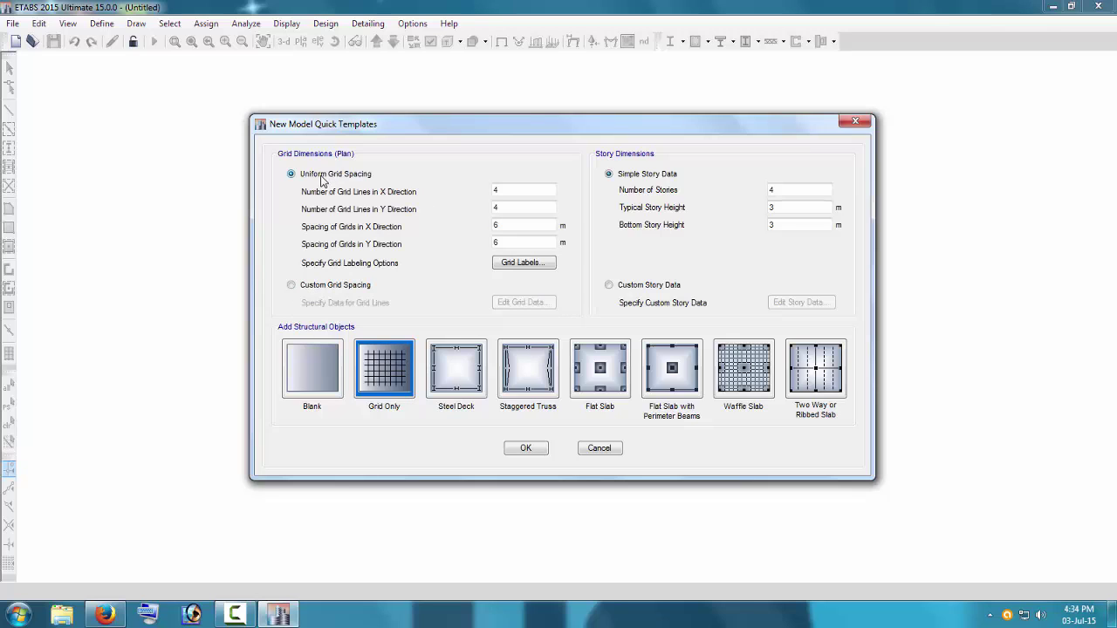
double_click(504, 190)
double_click(504, 207)
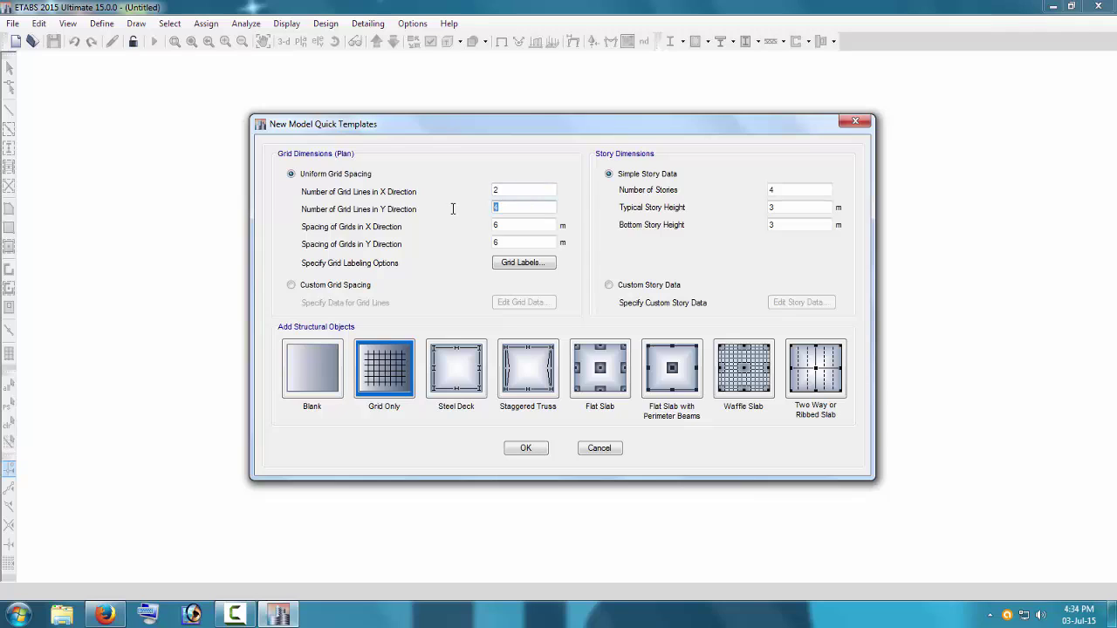
double_click(505, 189)
text(3)
key(Tab)
text(2)
click(541, 203)
Step: Use 6 m grid spacing in both directions, set the number of stories to 2, and create the grid-only model
click(507, 227)
click(513, 243)
double_click(788, 189)
click(542, 445)
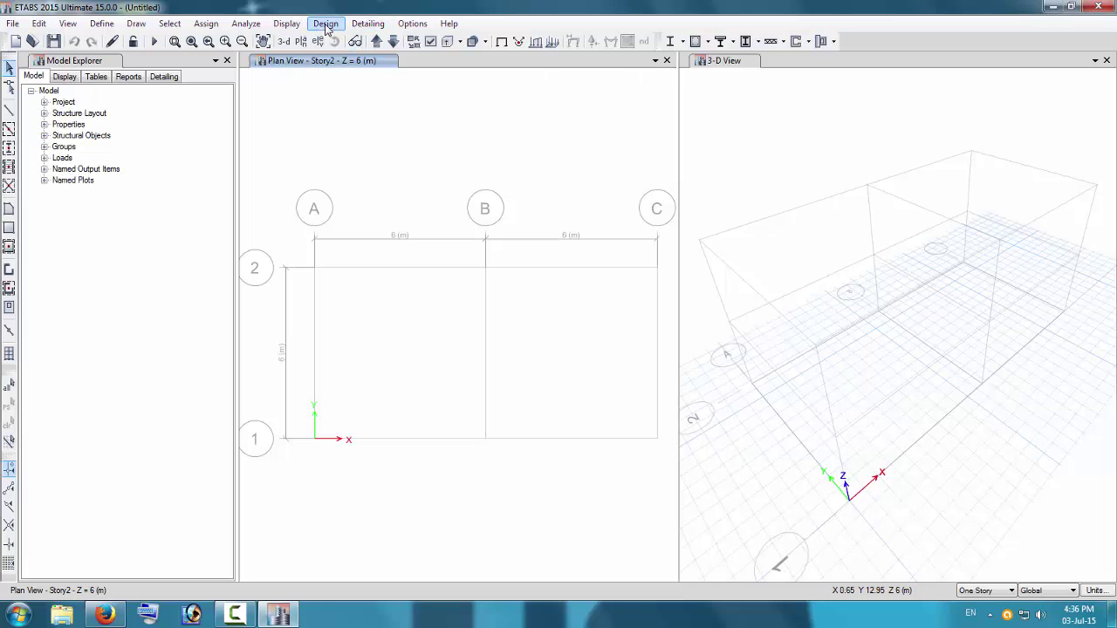
Step: Set the screen display colors to the Black Background scheme and close the Model Explorer
click(403, 25)
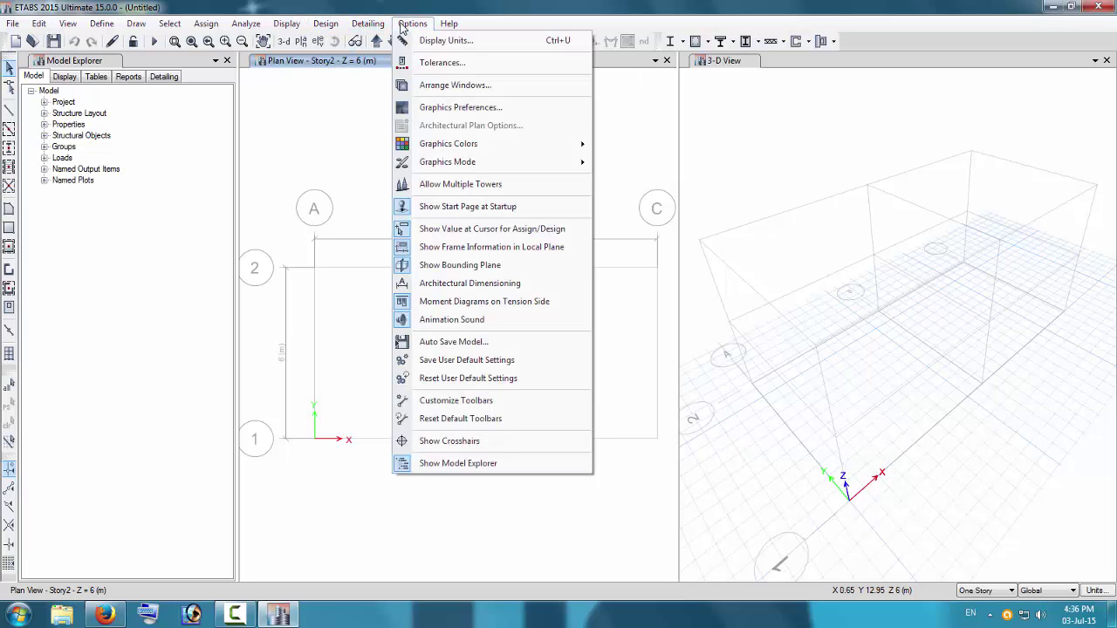
mouse_move(462, 147)
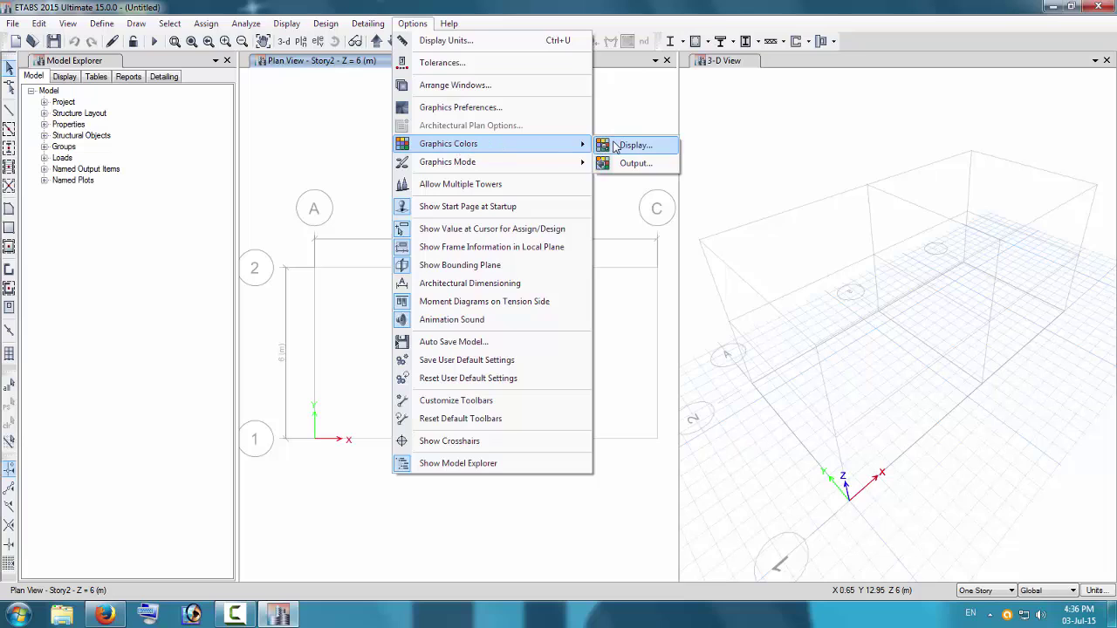
click(630, 145)
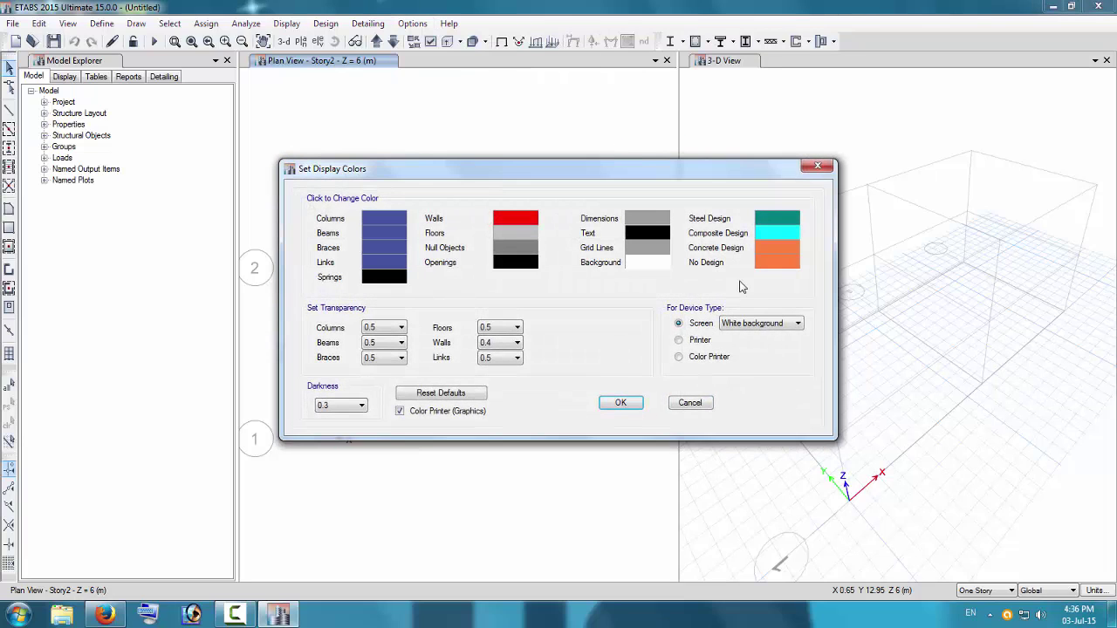
click(774, 324)
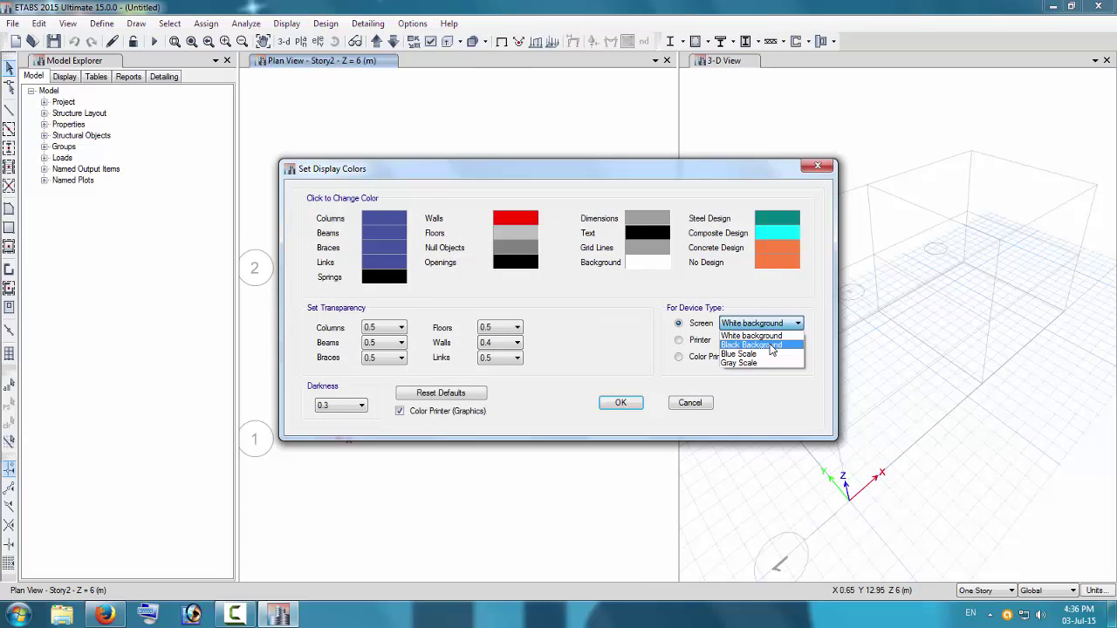
click(772, 345)
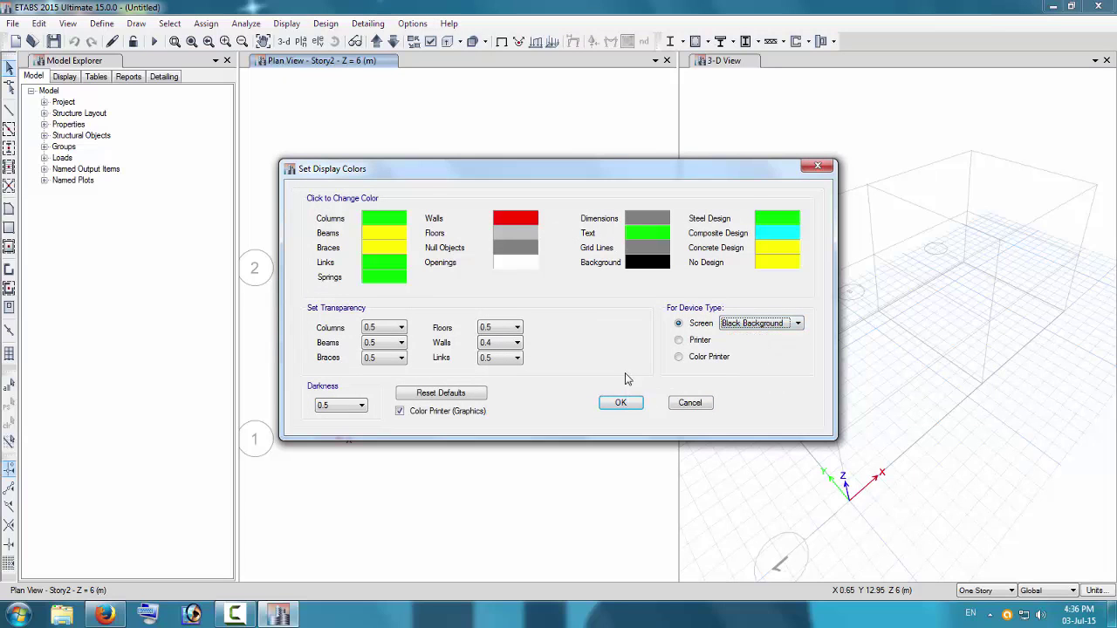
drag(630, 170, 828, 120)
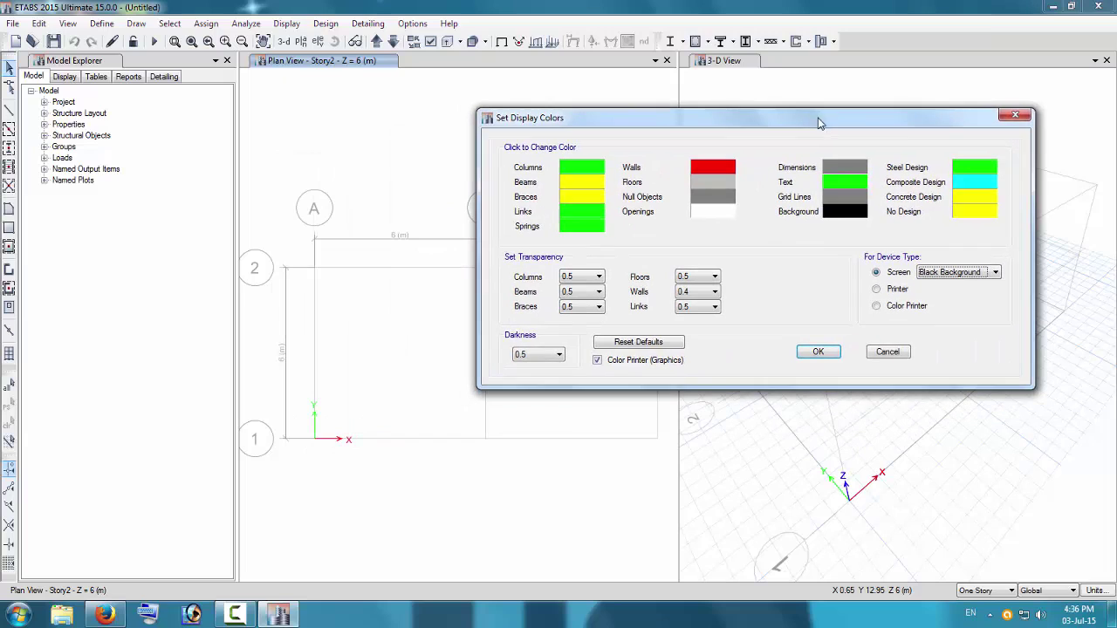
click(818, 351)
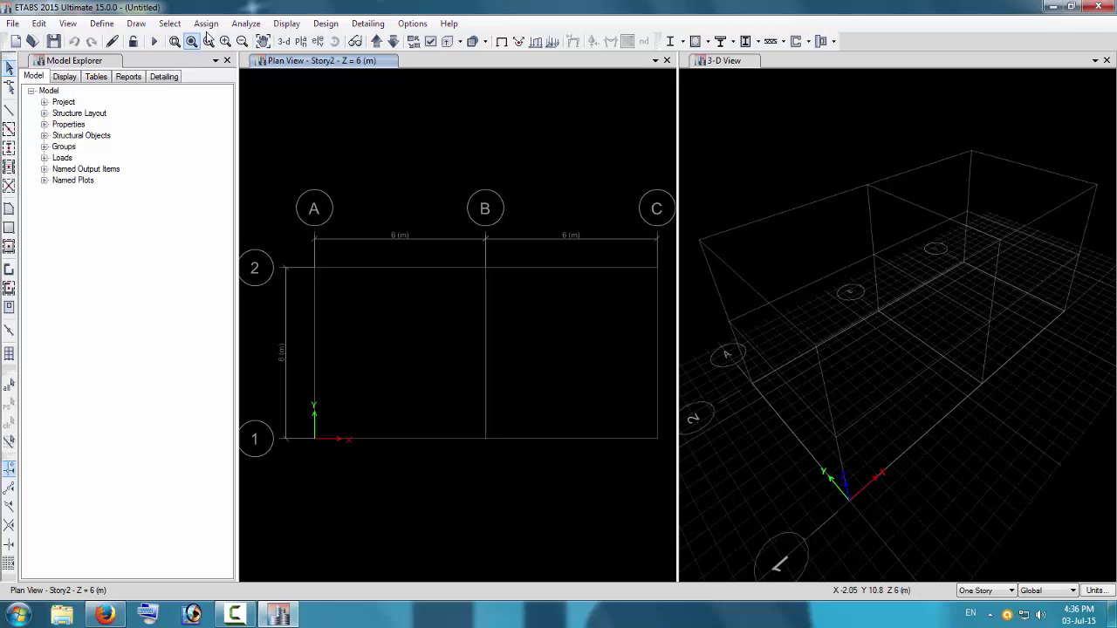
click(227, 61)
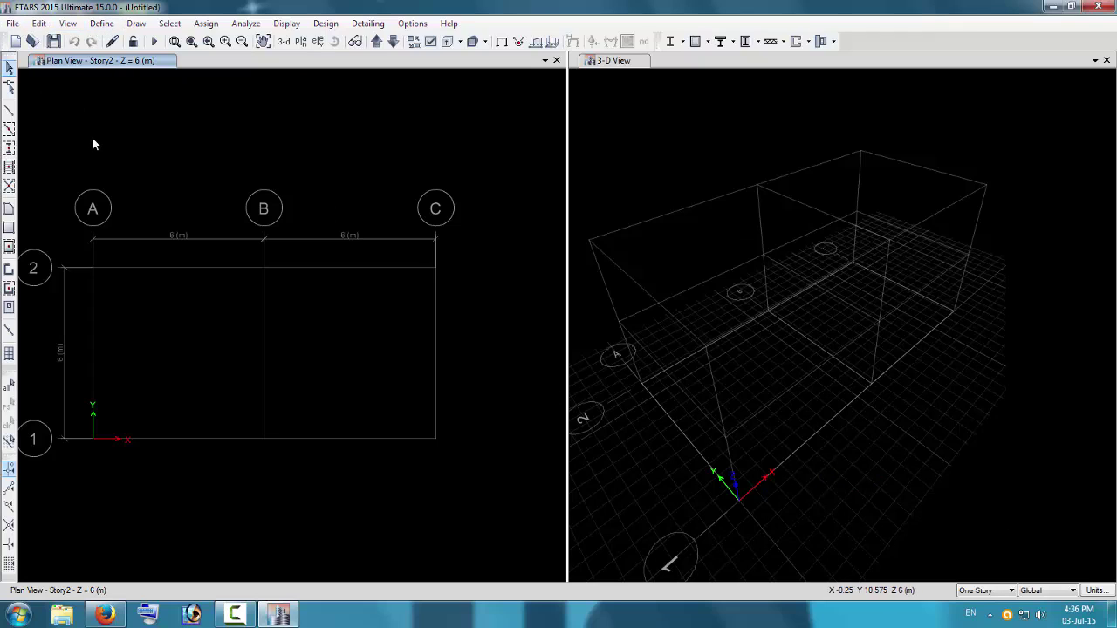
Step: Add a new material property with region India, type Concrete, standard Indian and grade M30
click(102, 26)
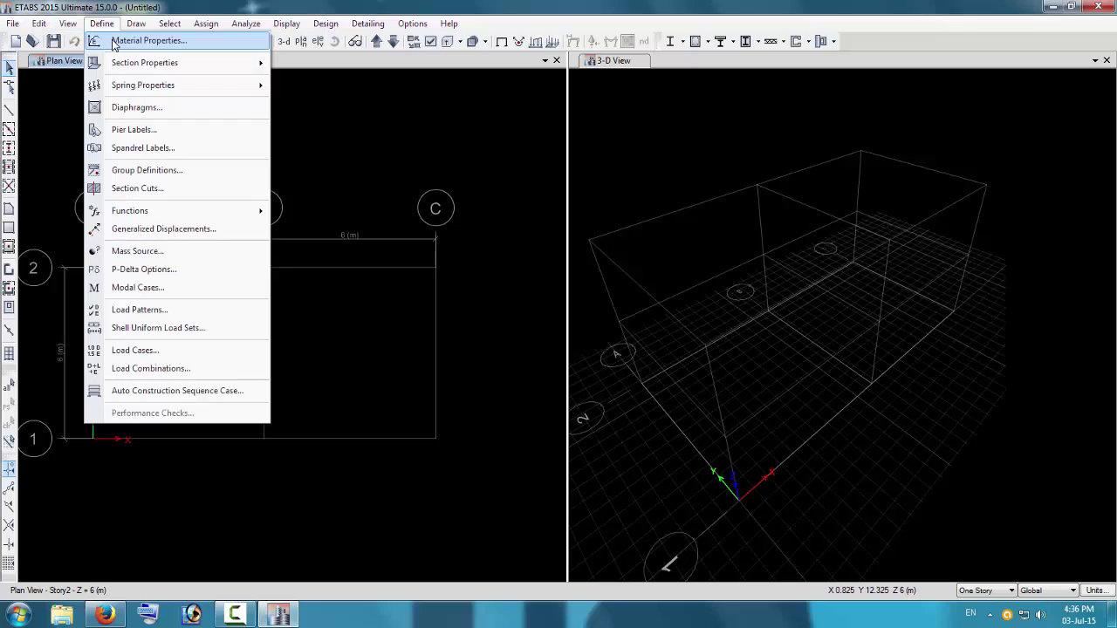
click(113, 41)
drag(474, 192, 346, 137)
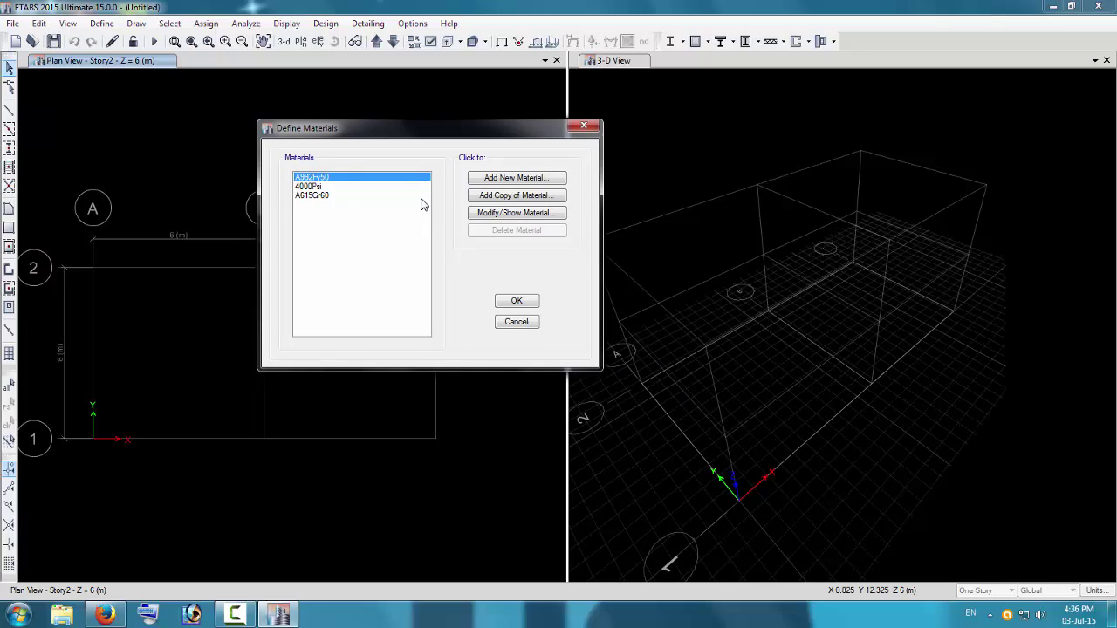
drag(445, 132, 512, 134)
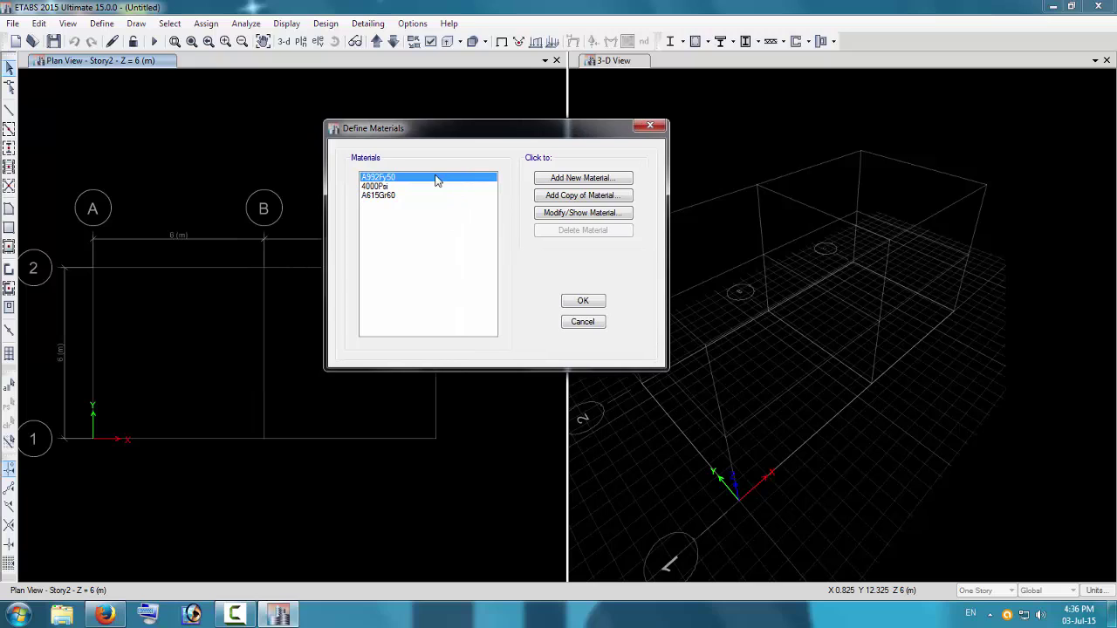
drag(423, 137, 558, 176)
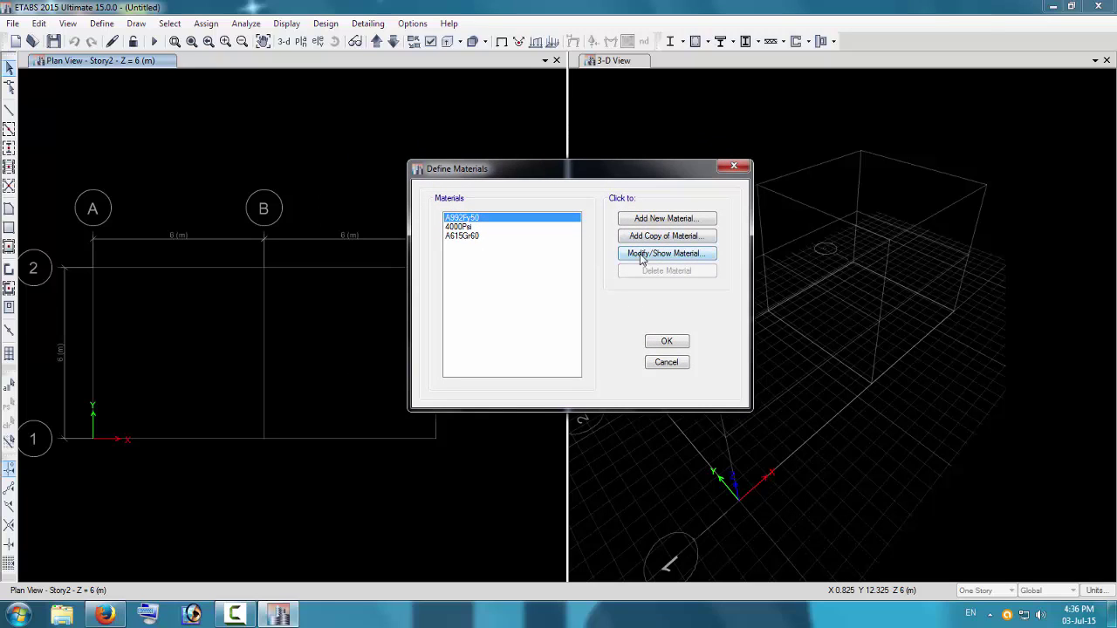
click(664, 219)
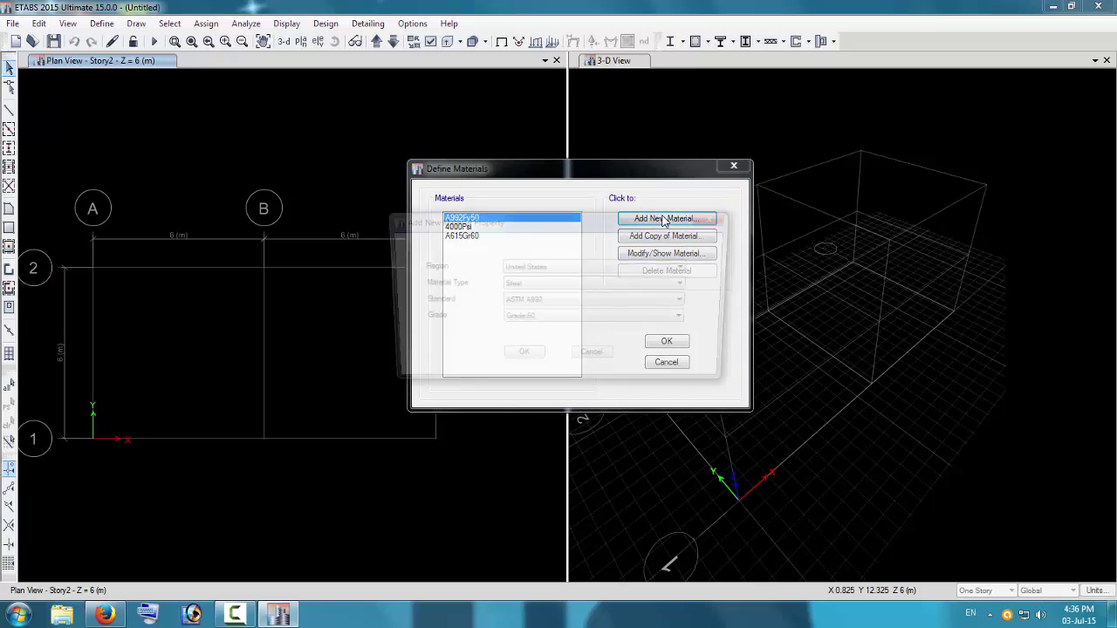
click(600, 267)
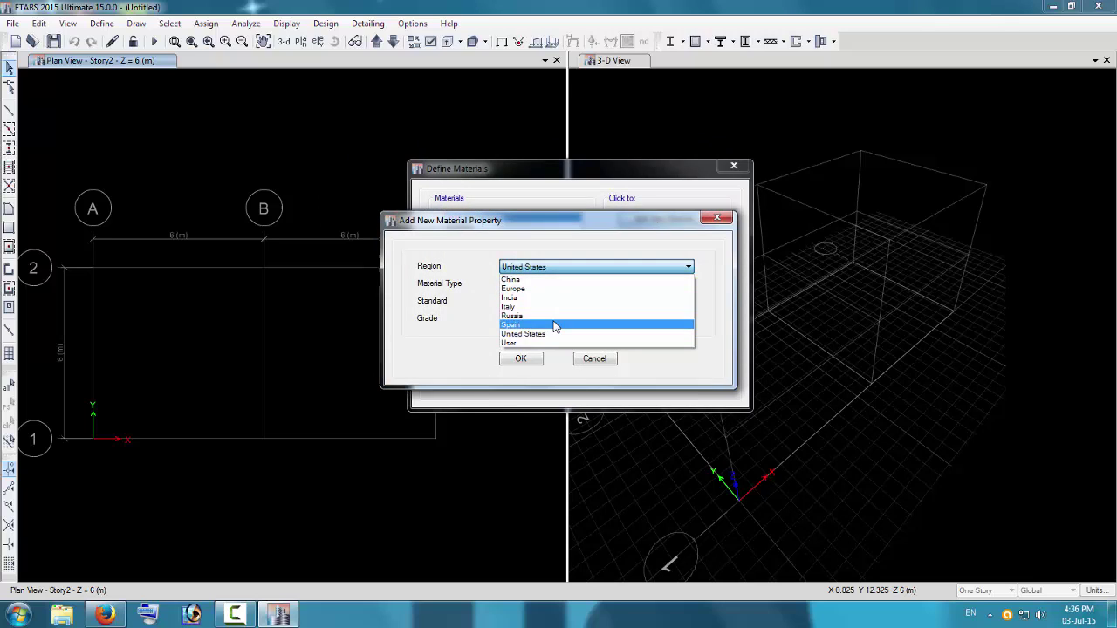
scroll(576, 305, up, 2)
click(549, 301)
click(550, 285)
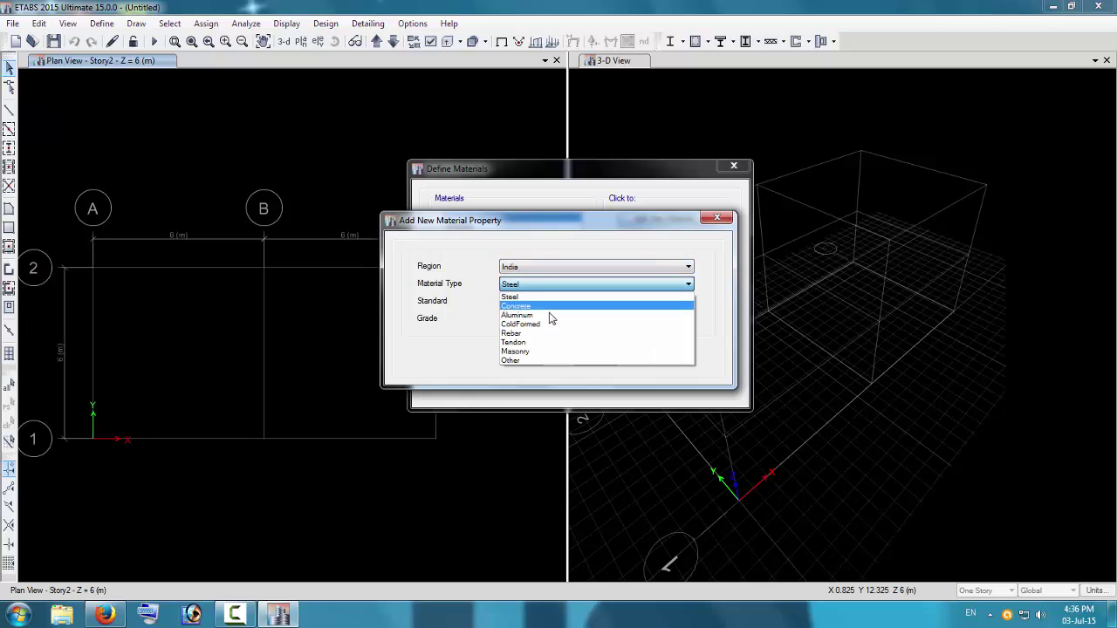
click(542, 306)
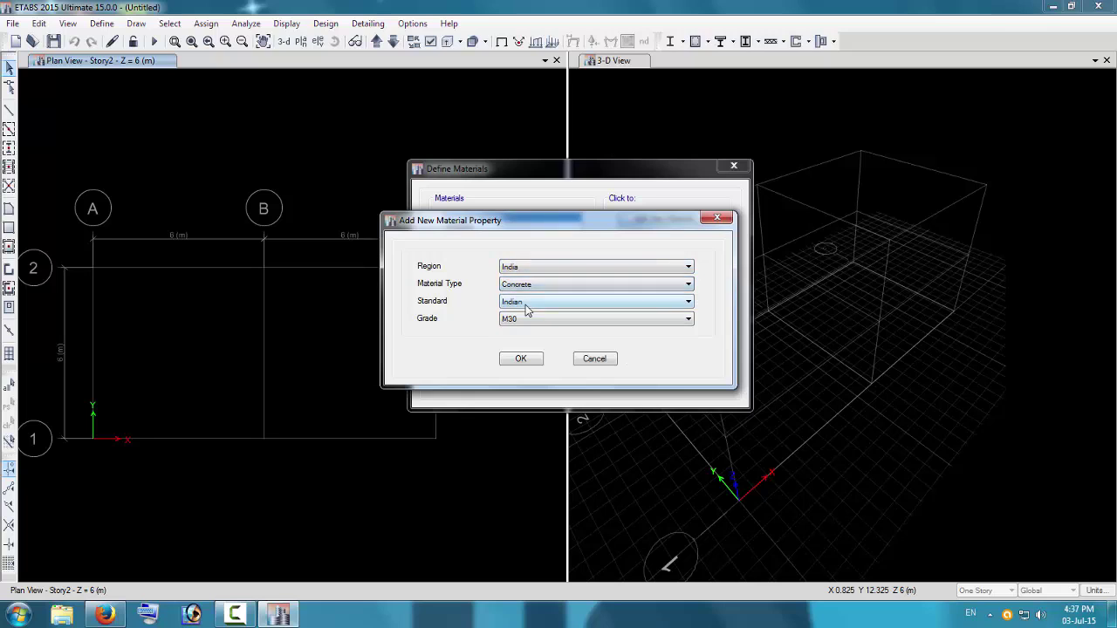
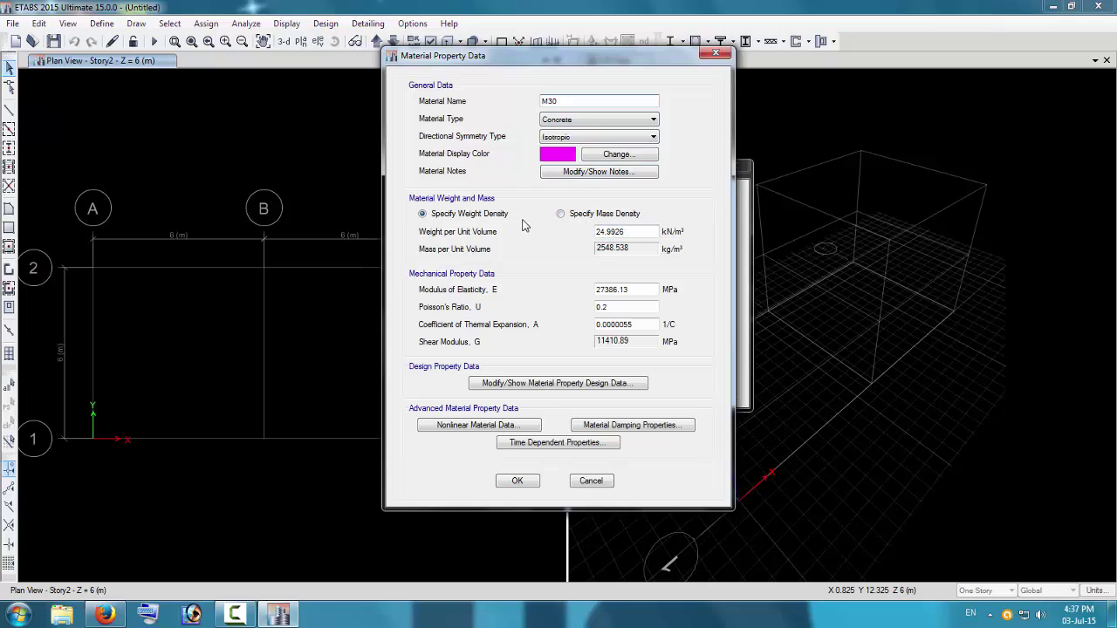
Step: Review the M30 concrete's weight, mechanical and design property data, keep weight density specified, and accept the material
click(561, 216)
click(441, 218)
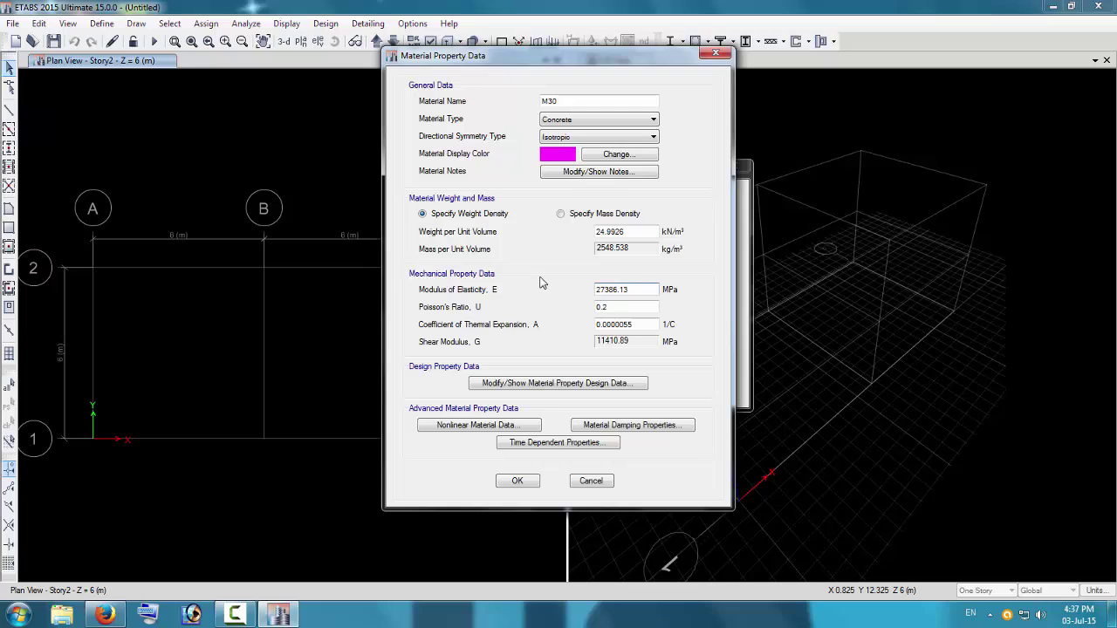
drag(524, 57, 559, 76)
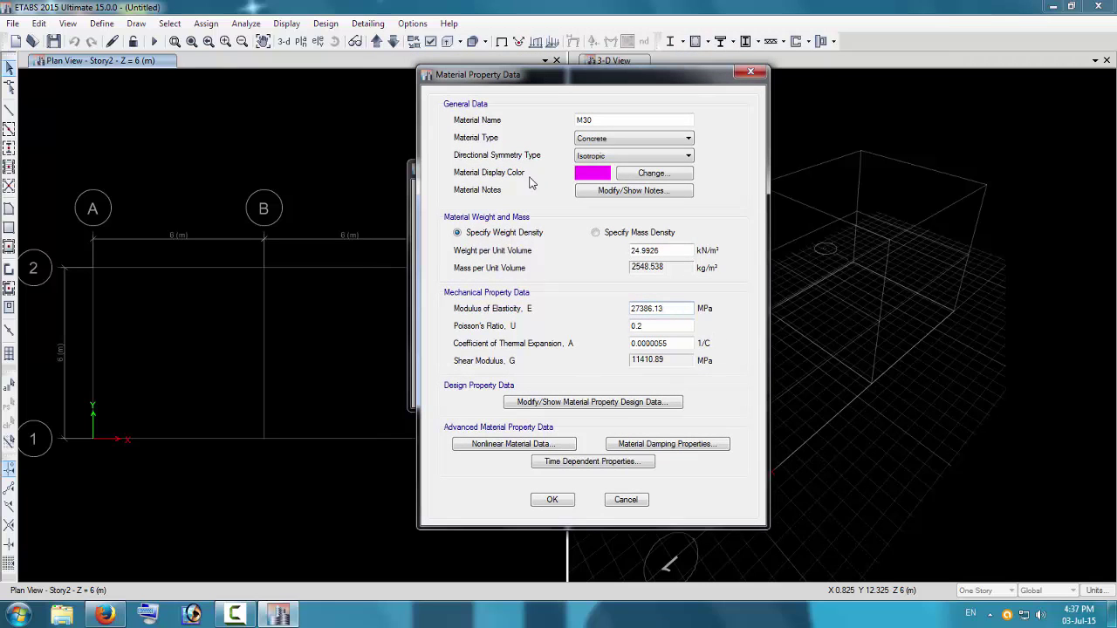
drag(530, 81, 584, 87)
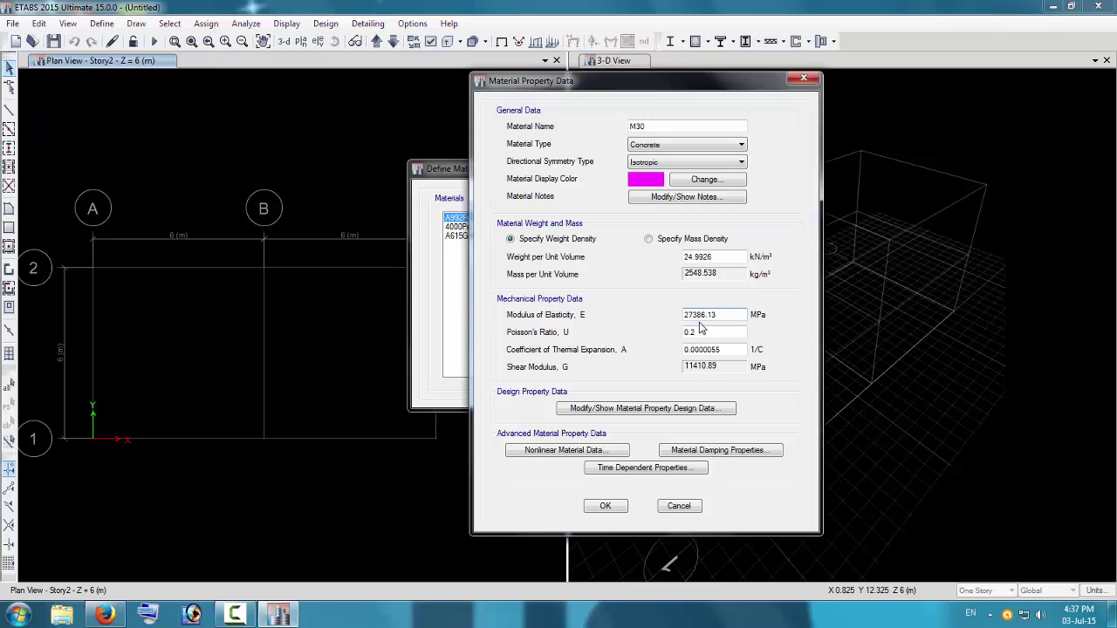
click(600, 408)
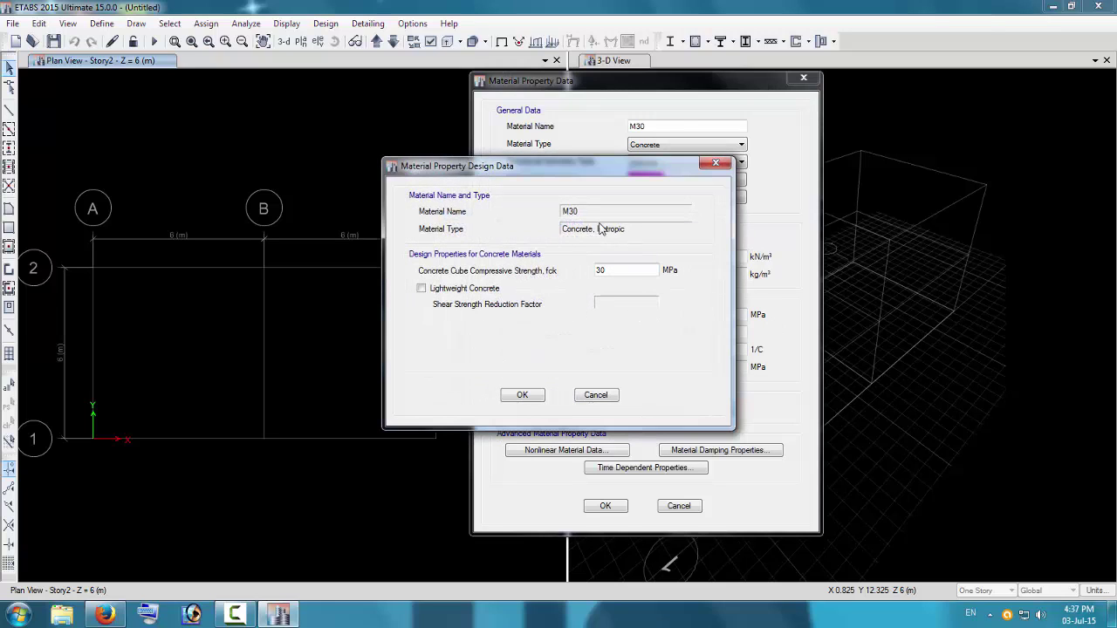
click(715, 162)
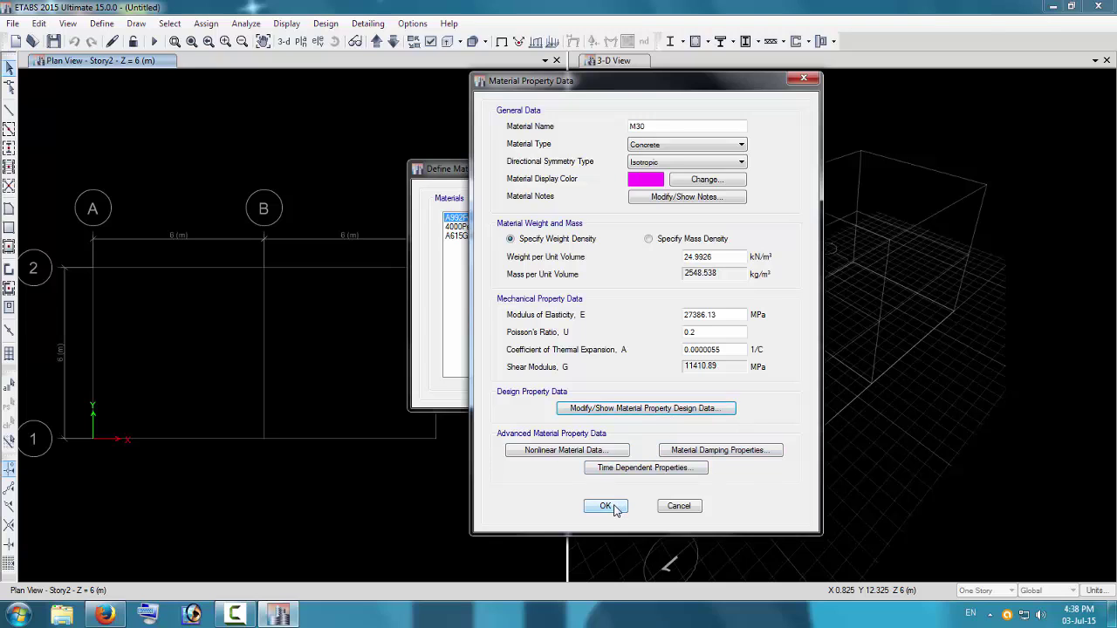
drag(623, 84, 725, 70)
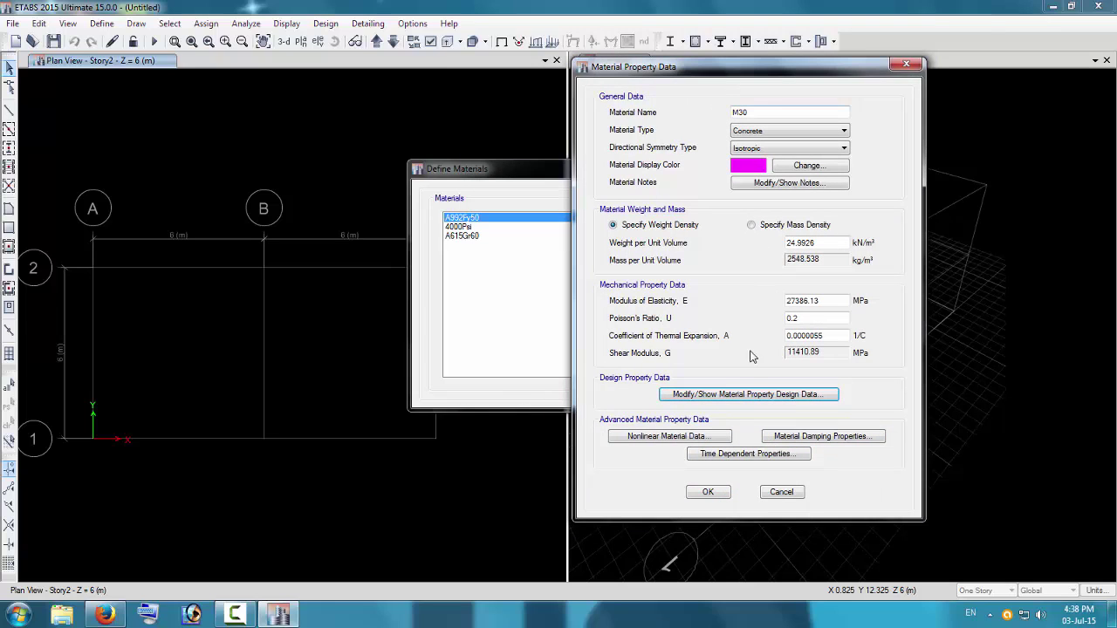
click(709, 492)
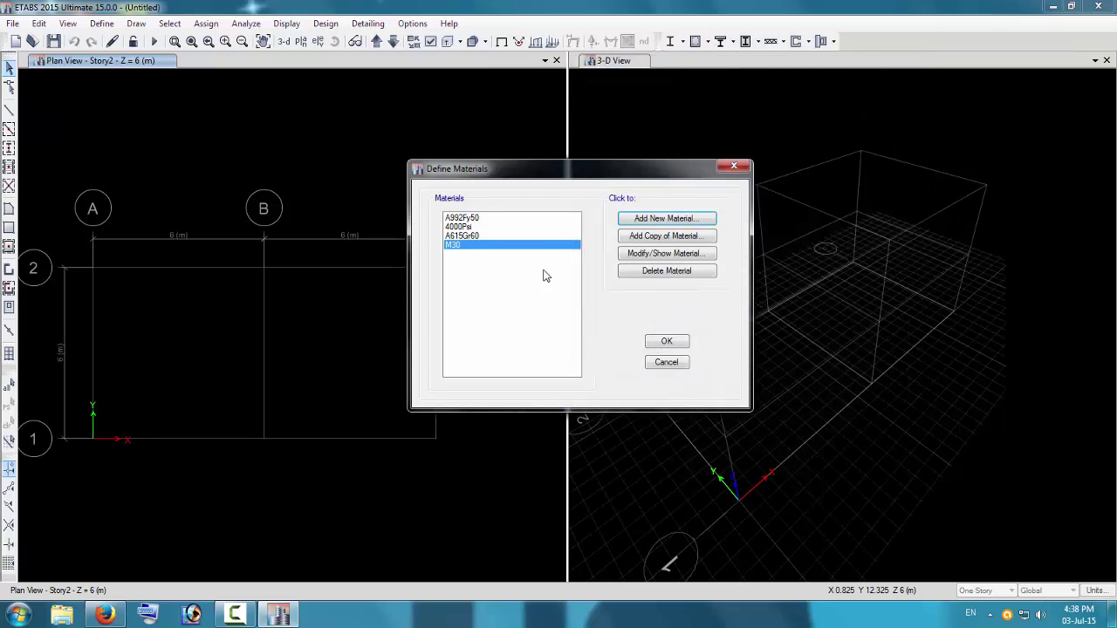
drag(555, 171, 608, 158)
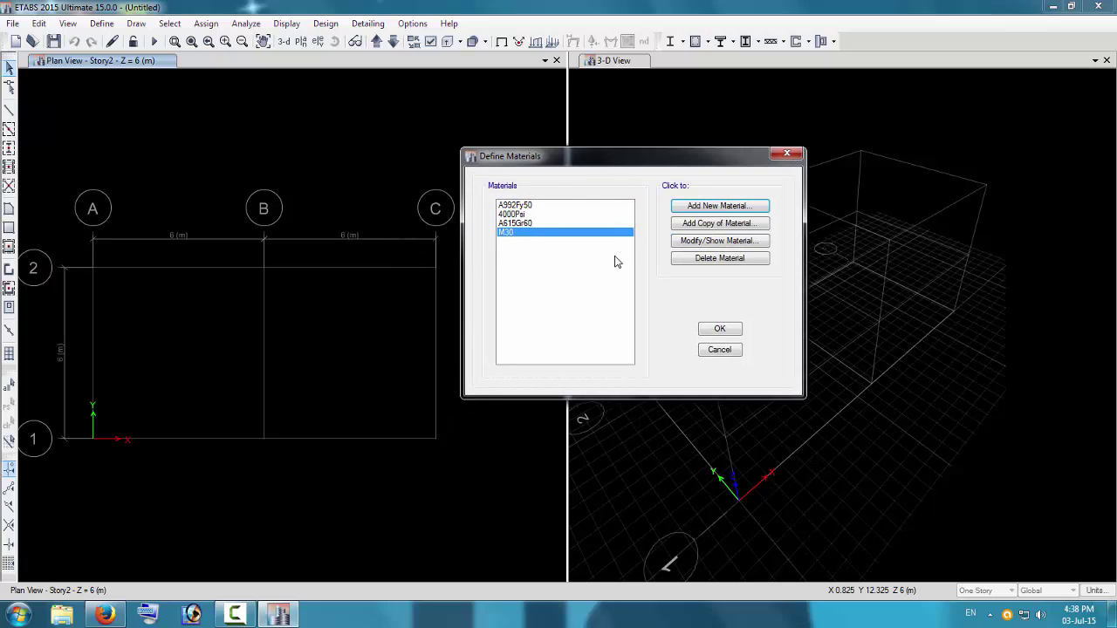
drag(593, 149, 563, 151)
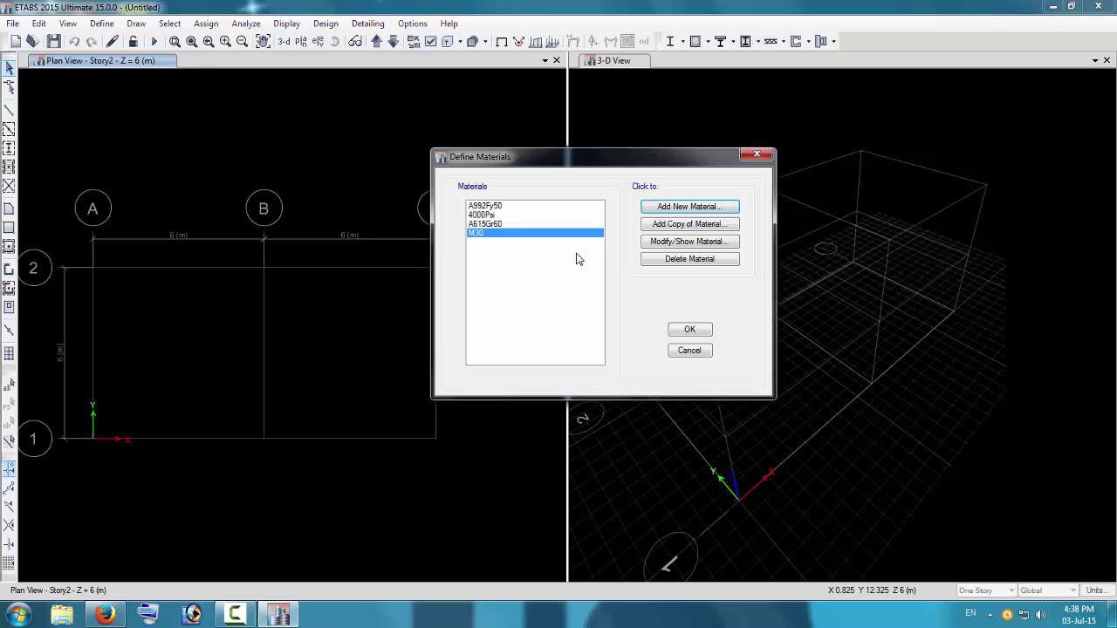
drag(613, 161, 595, 157)
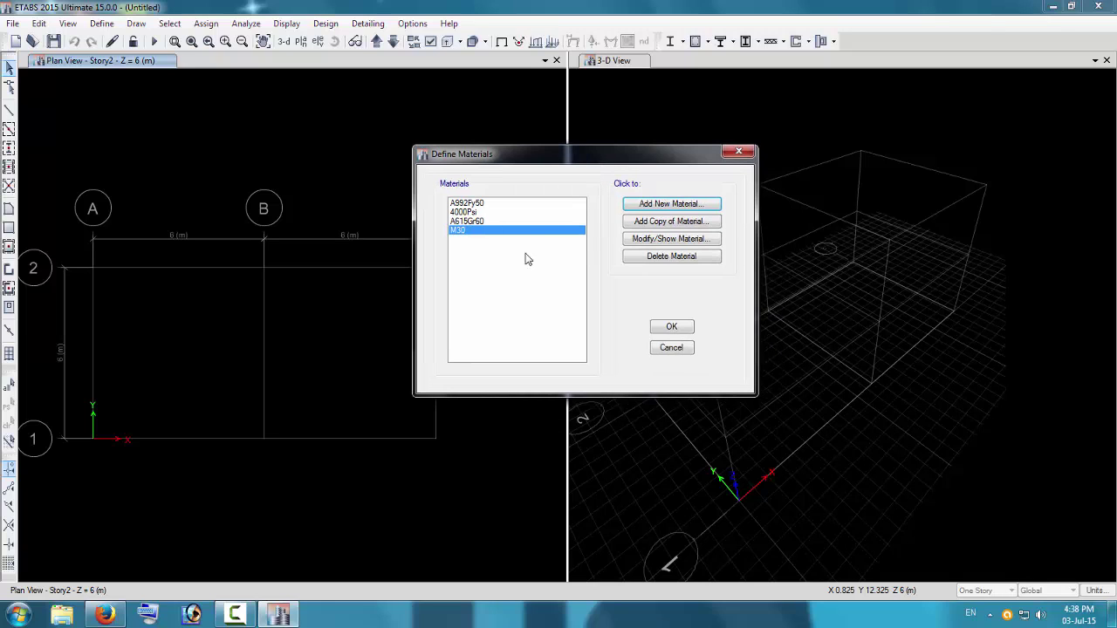
Step: Add an Indian standard concrete material of grade M25 and accept its default property data
click(659, 206)
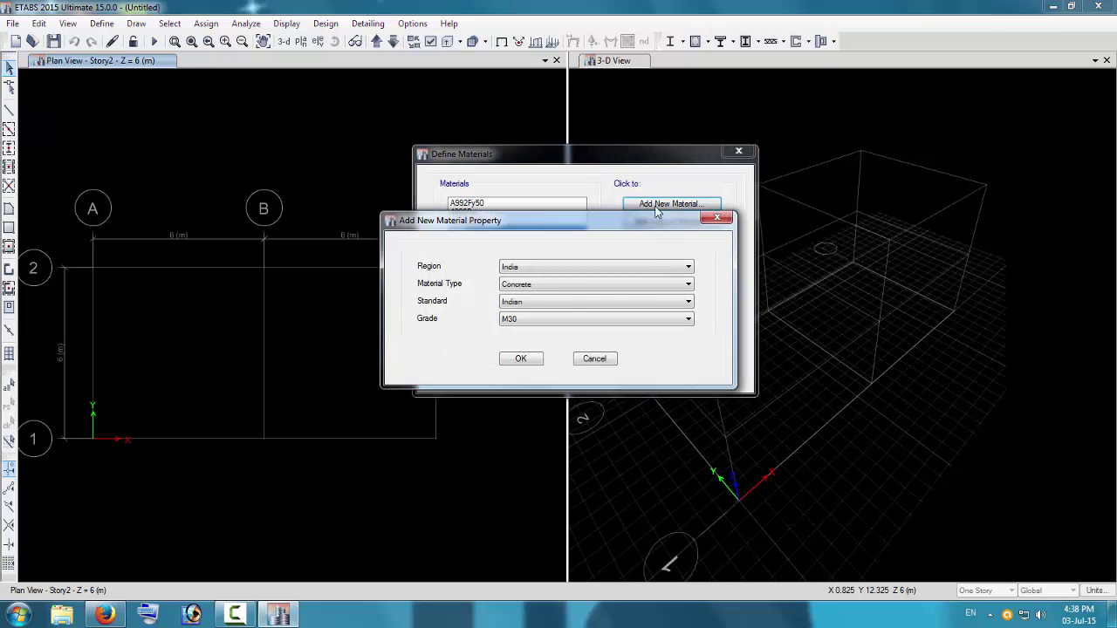
click(573, 319)
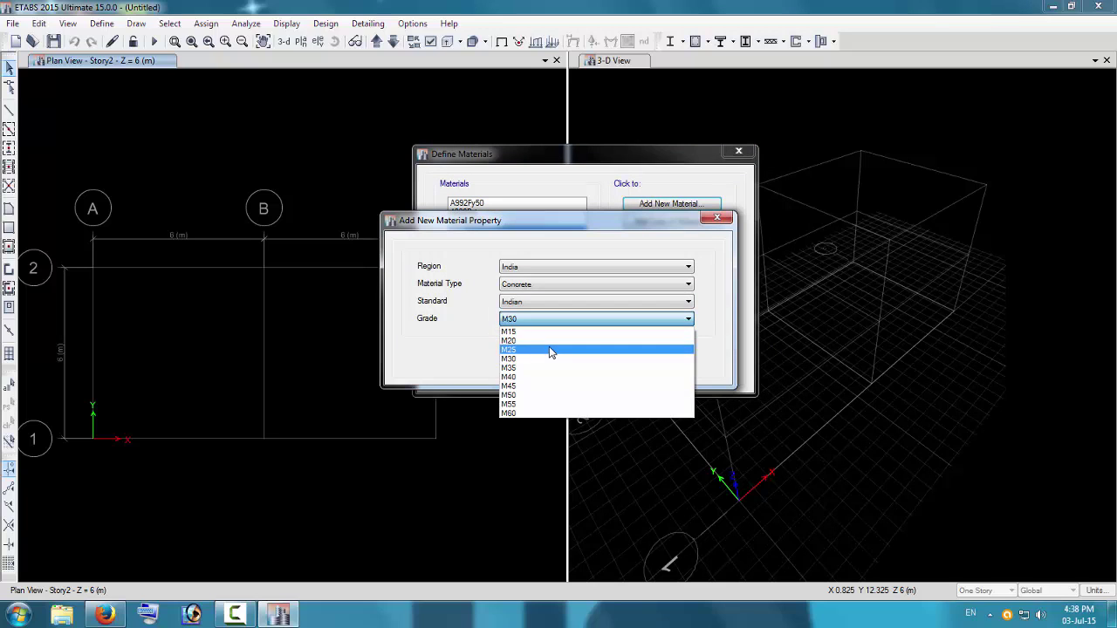
click(551, 349)
click(524, 356)
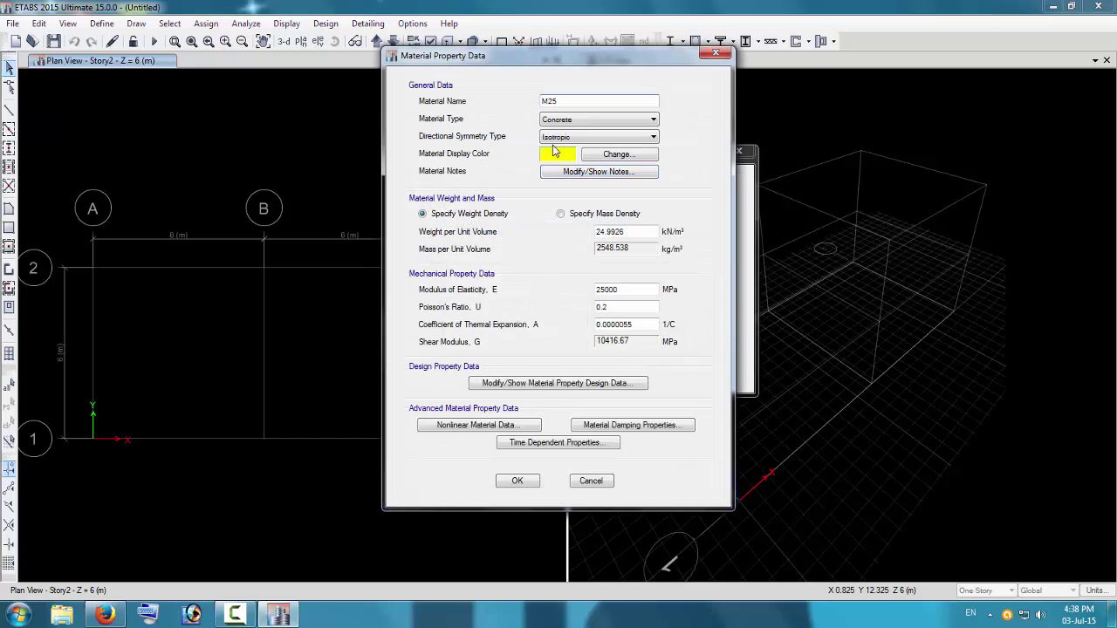
click(518, 481)
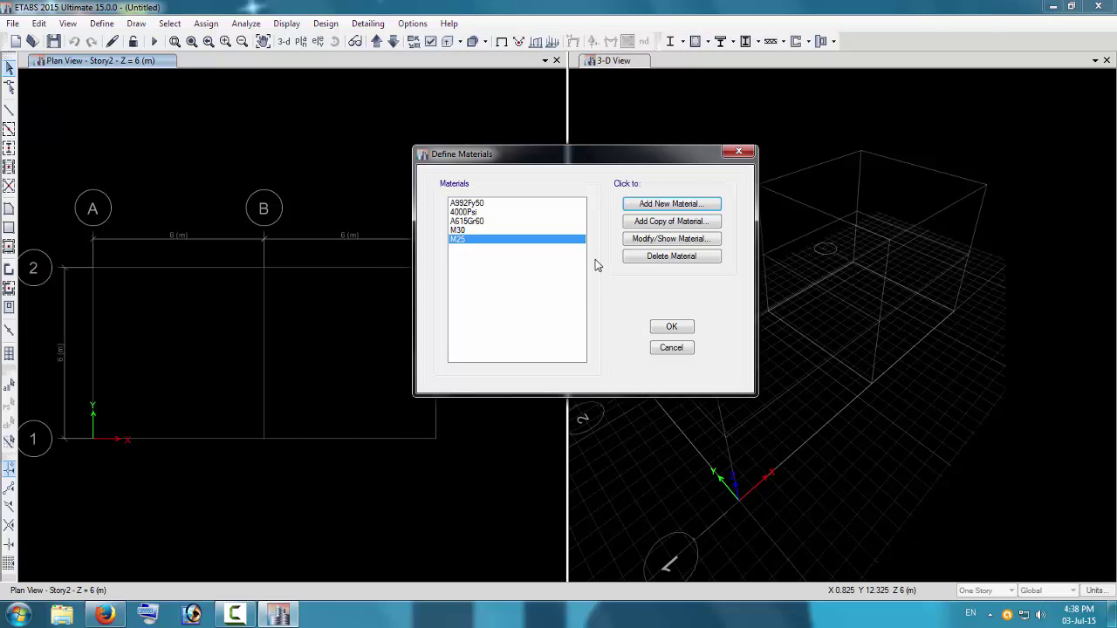
Step: Start another new material for region India, with type Rebar and grade HYSD Grade 500
click(636, 206)
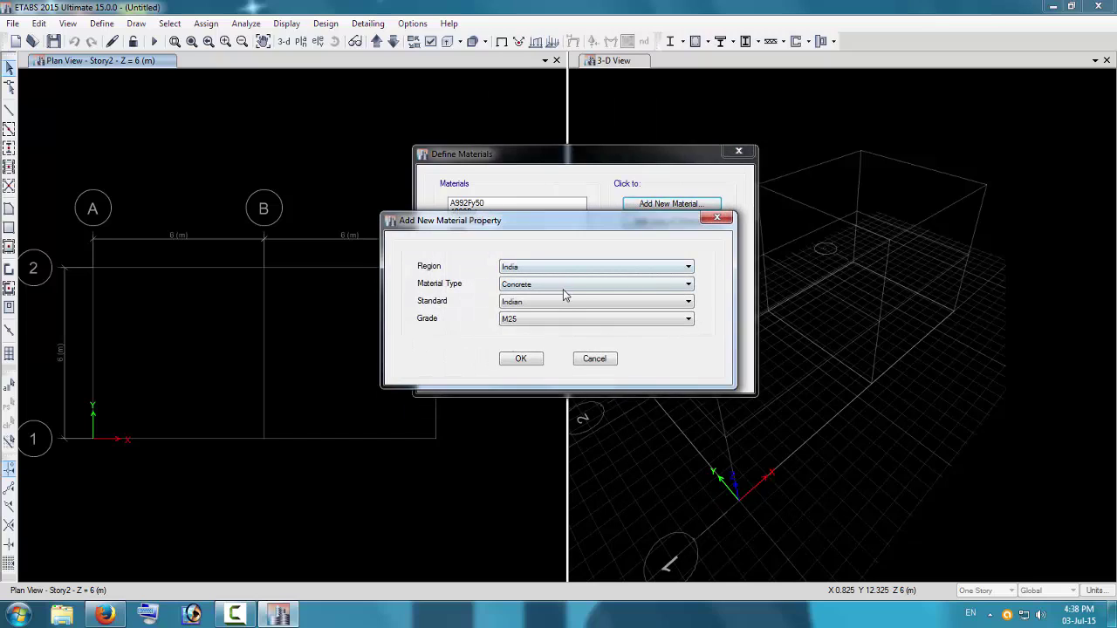
click(564, 320)
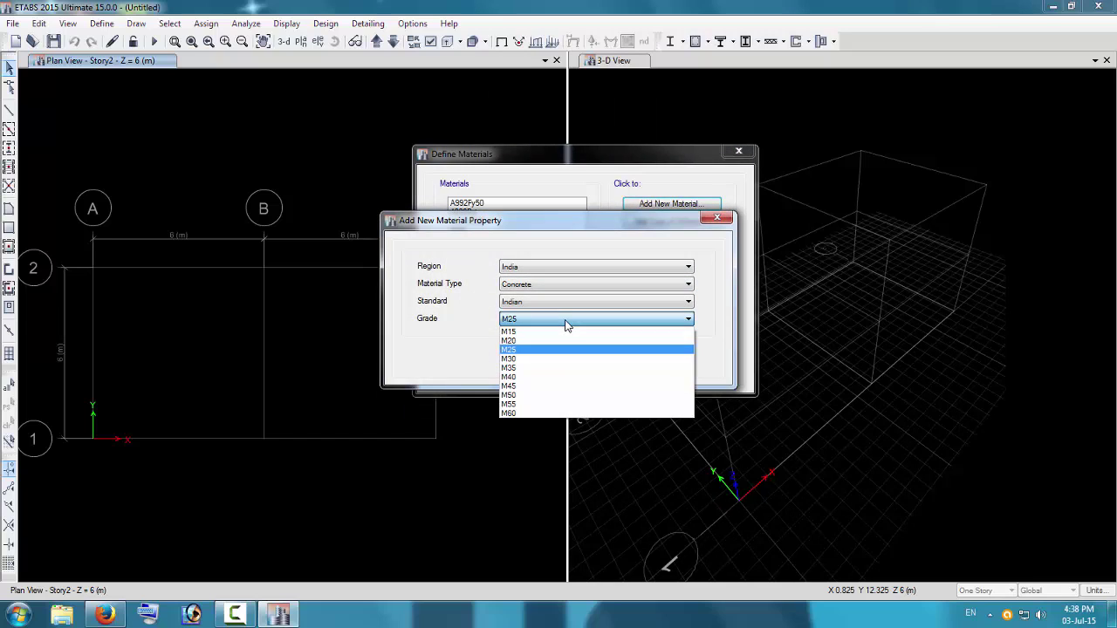
click(565, 322)
click(564, 303)
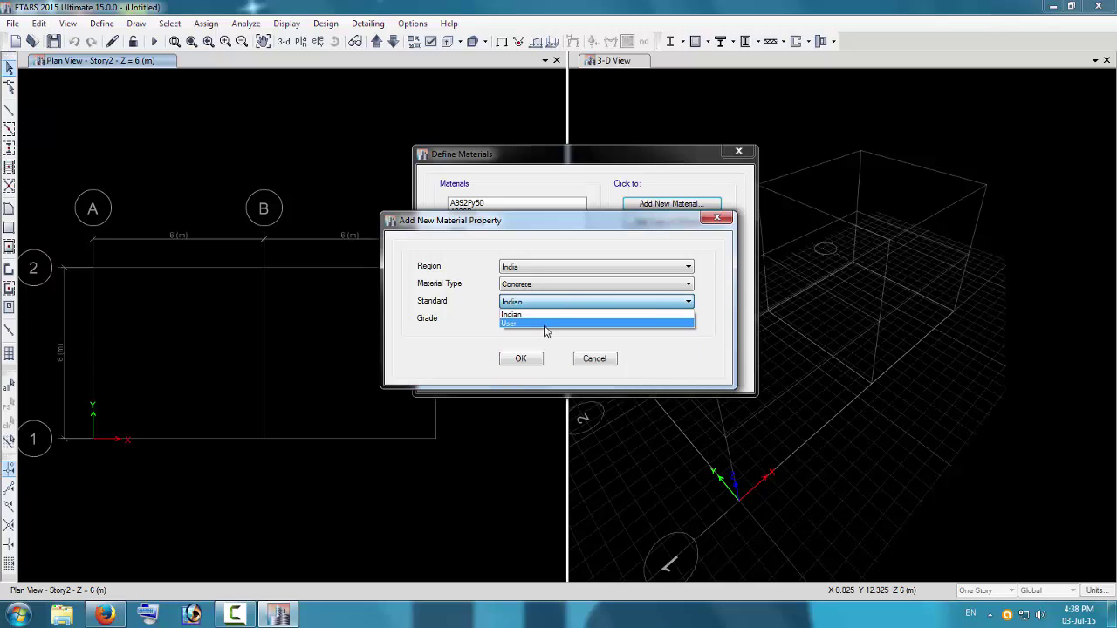
click(552, 301)
click(562, 286)
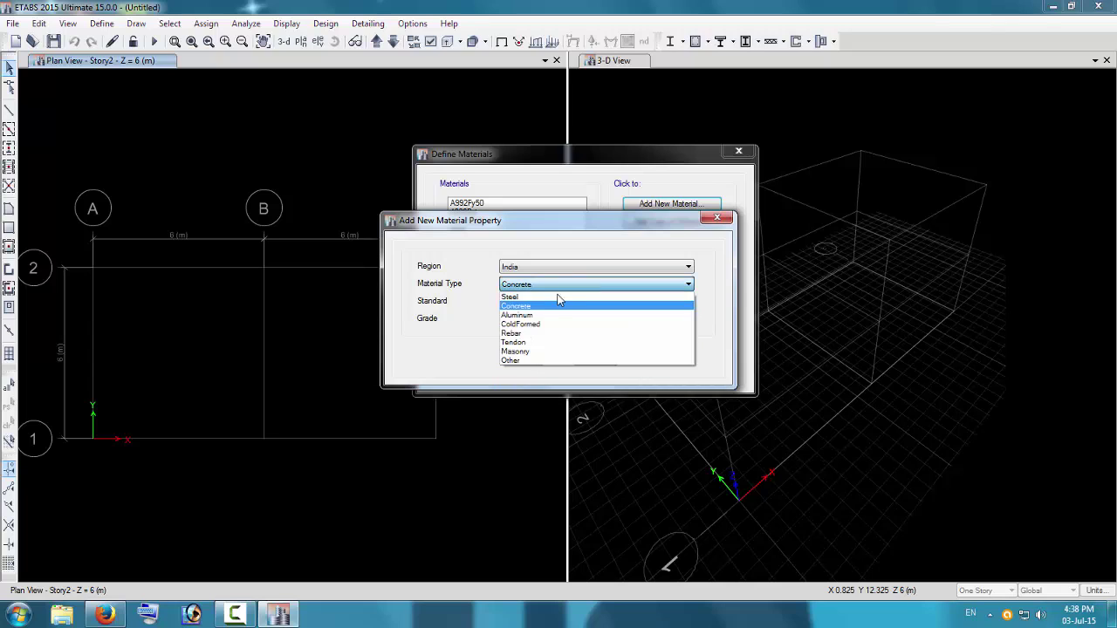
click(536, 334)
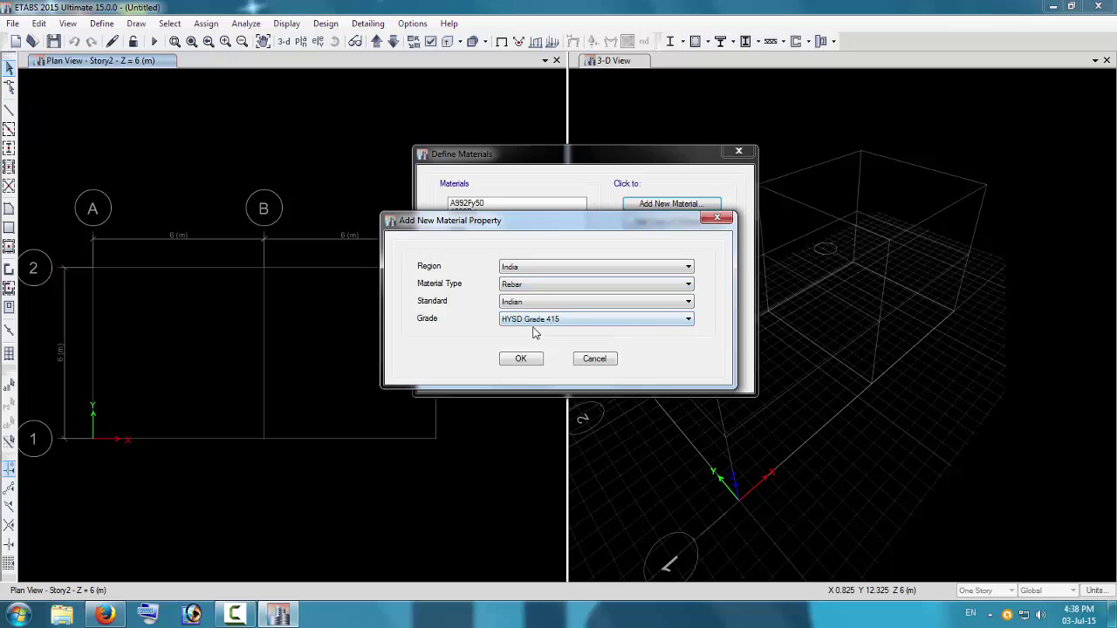
click(535, 321)
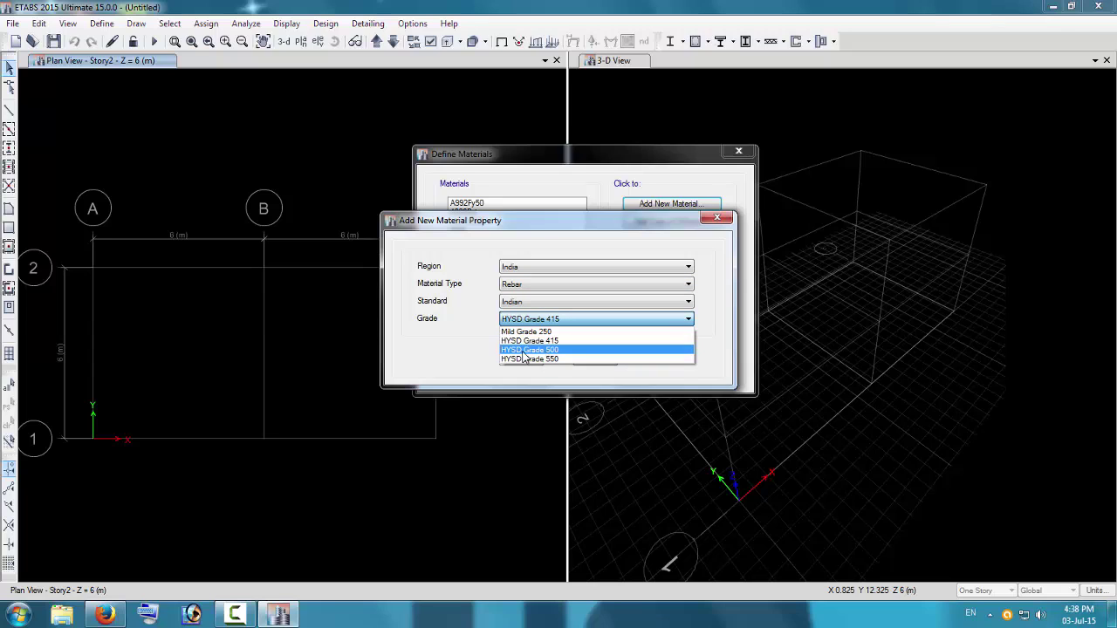
click(547, 350)
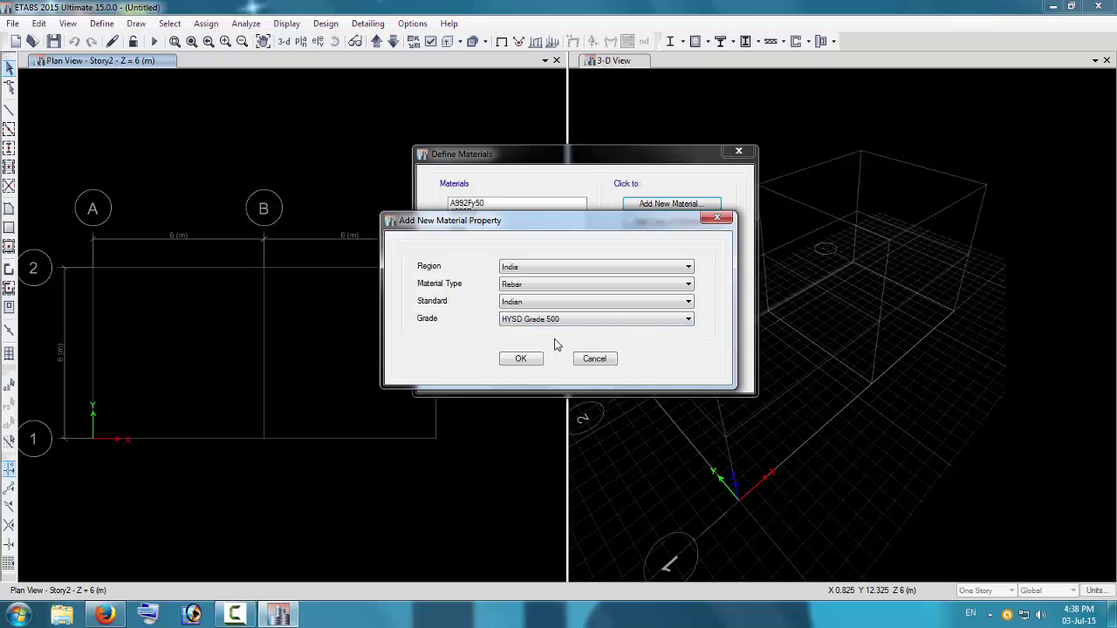
Step: Create the HYSD500 rebar material with its default property data and finish defining materials
drag(587, 231, 709, 202)
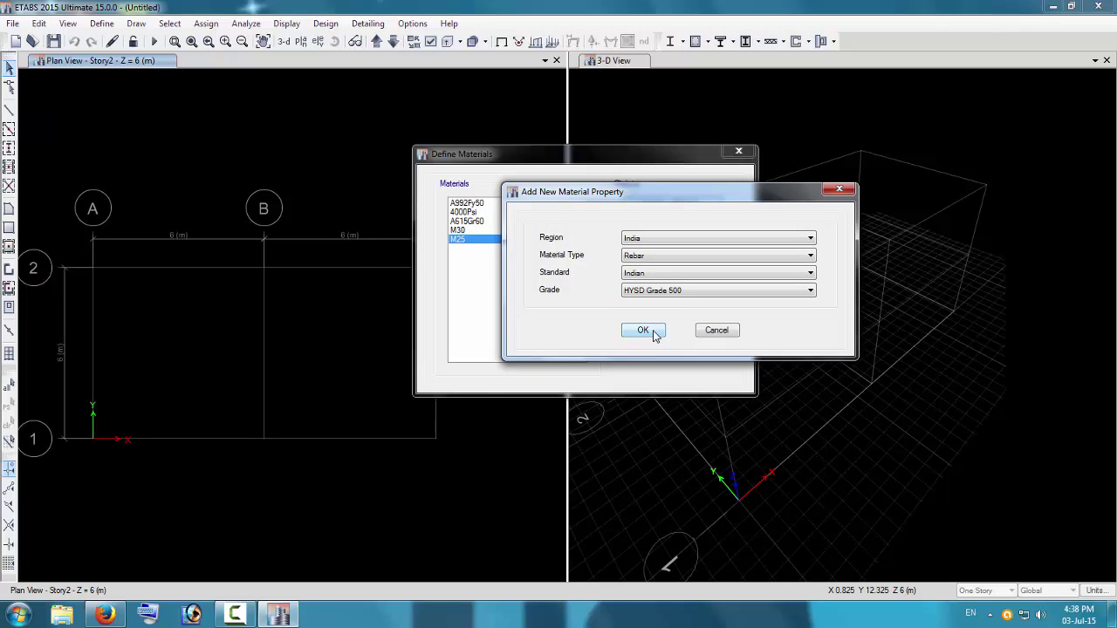
drag(645, 195, 748, 291)
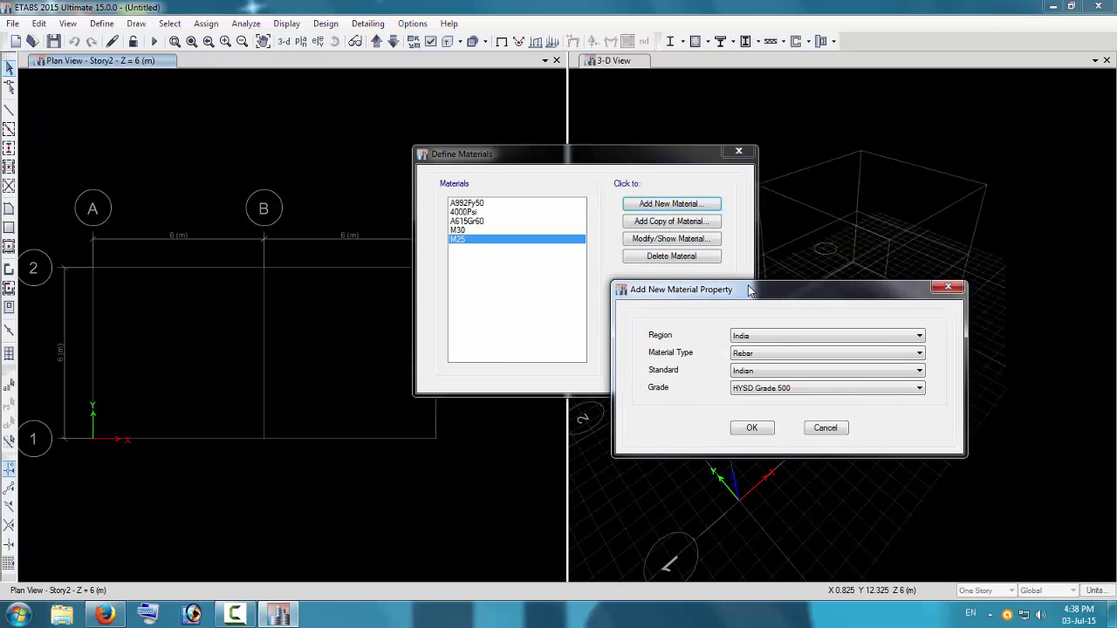
click(752, 428)
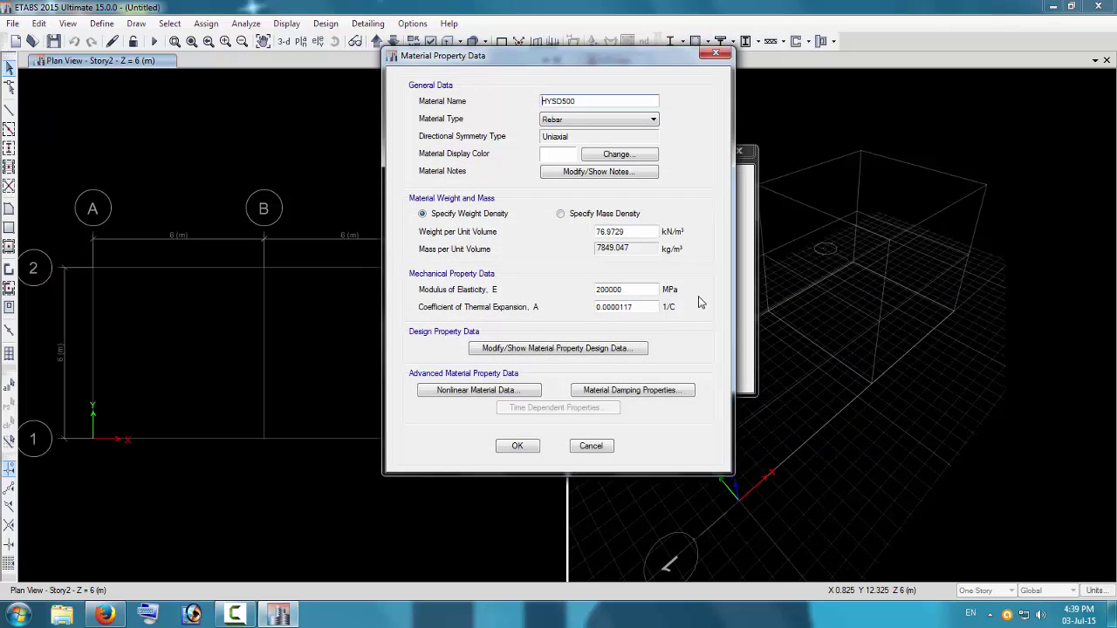
click(517, 447)
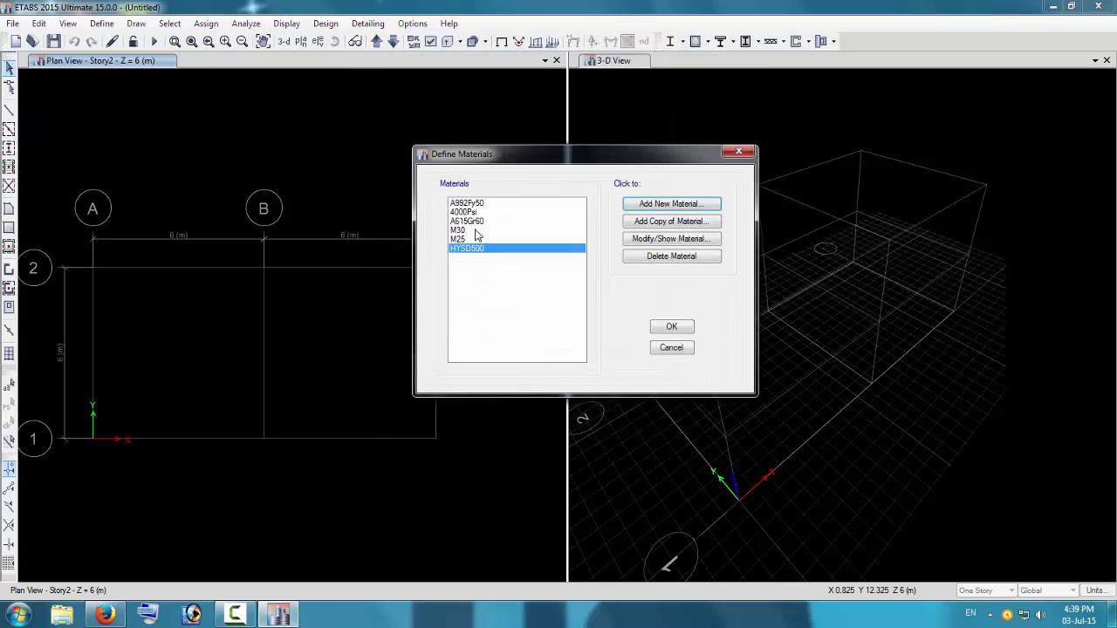
click(671, 328)
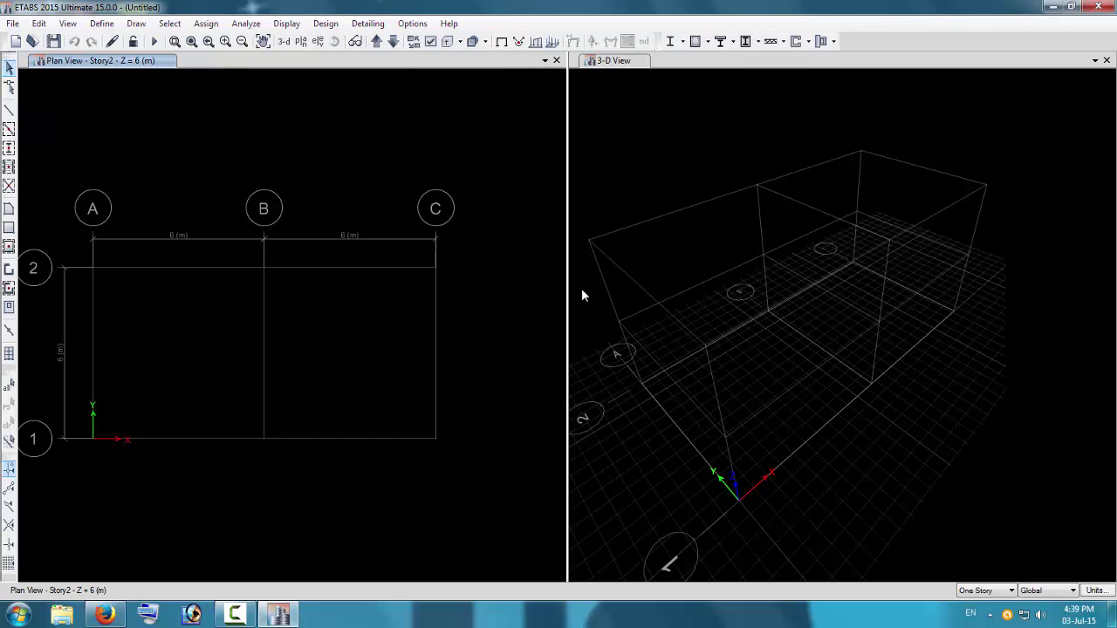
Step: Open the available model definition commands
click(101, 24)
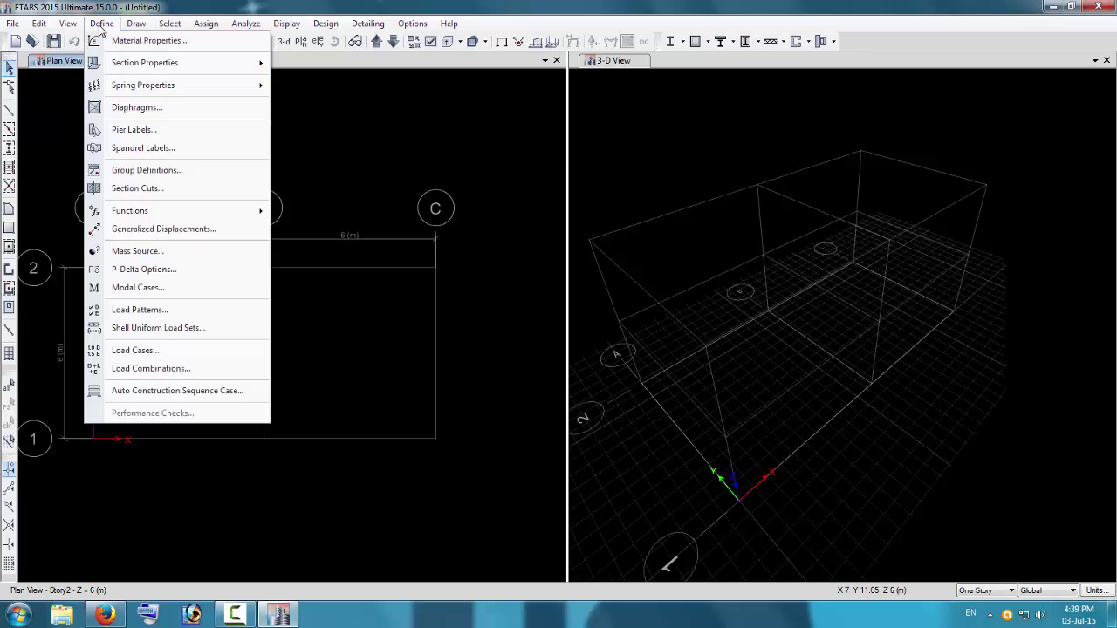